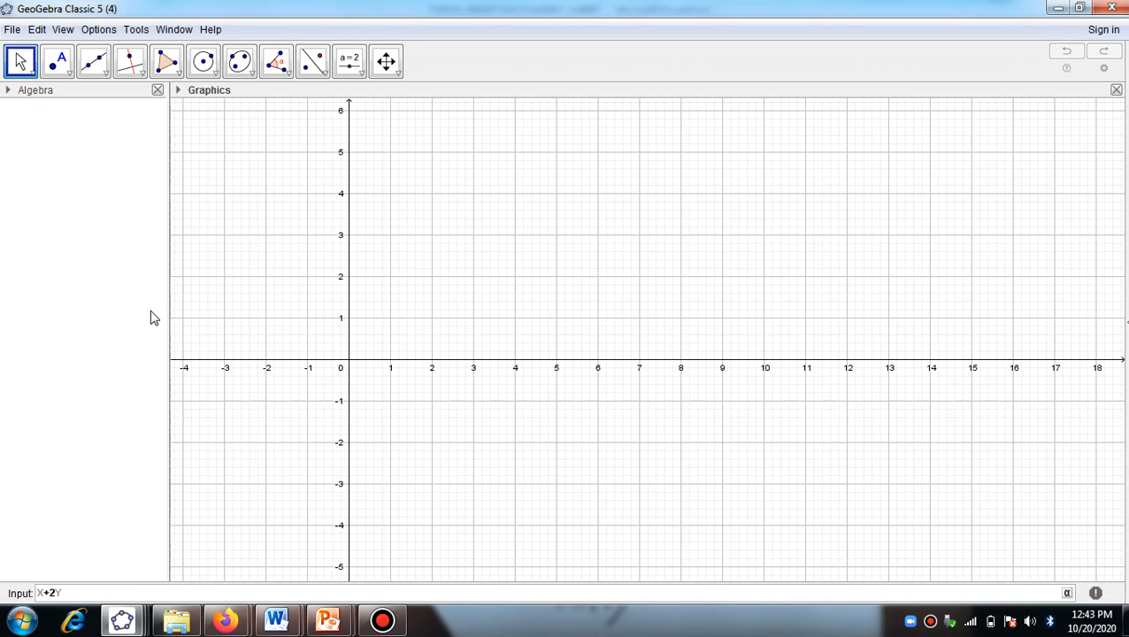
pyautogui.click(1065, 594)
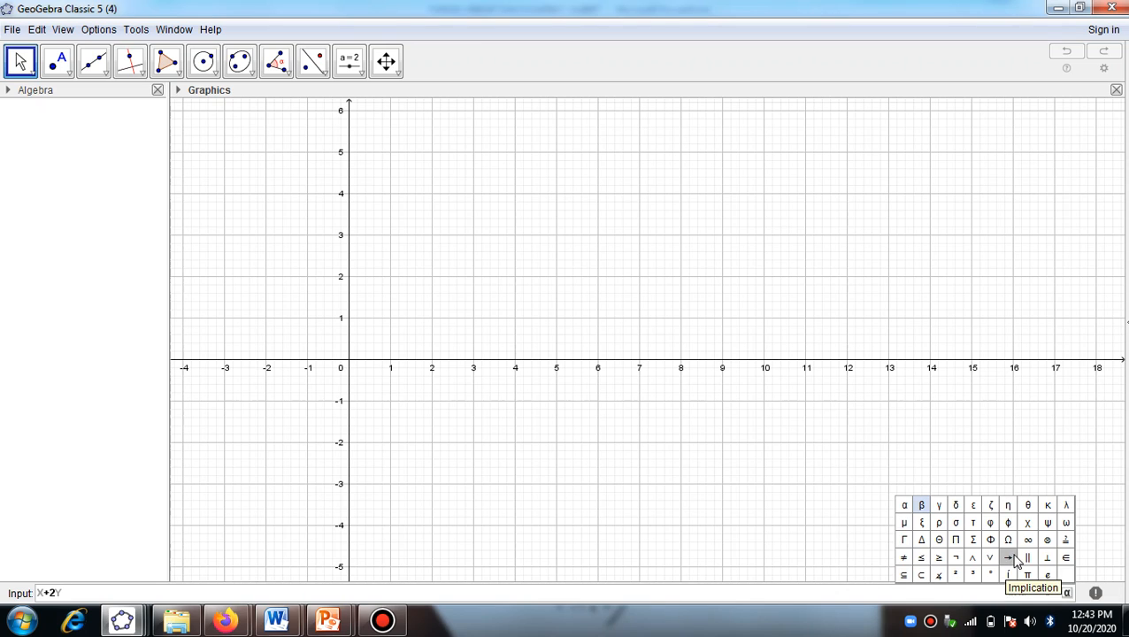
pyautogui.click(921, 558)
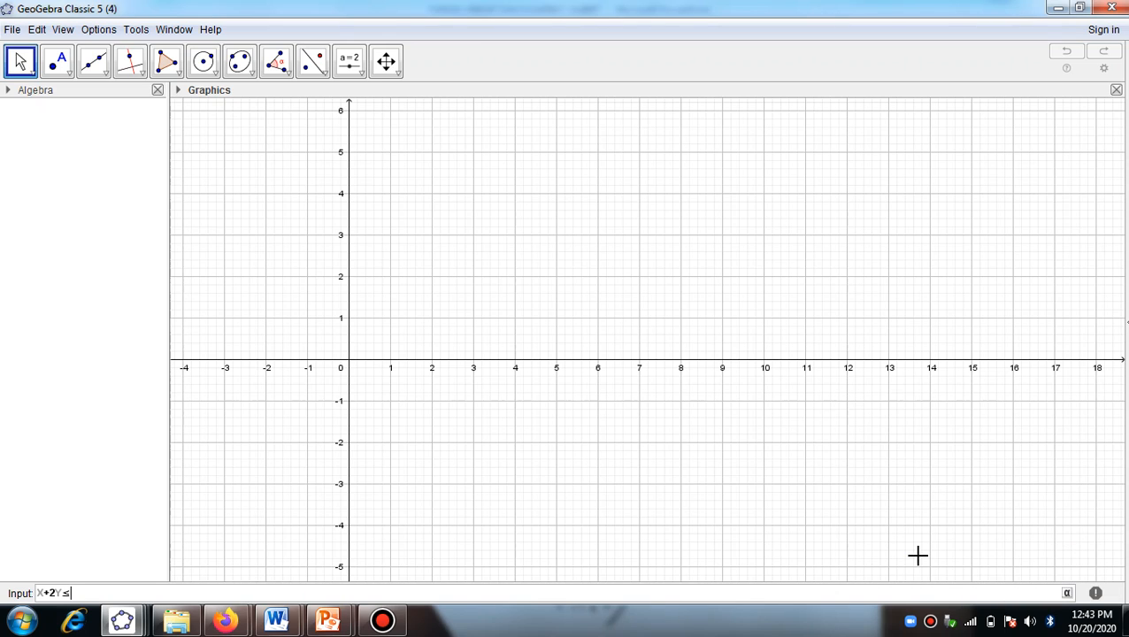
pyautogui.write('10')
pyautogui.press('Return')
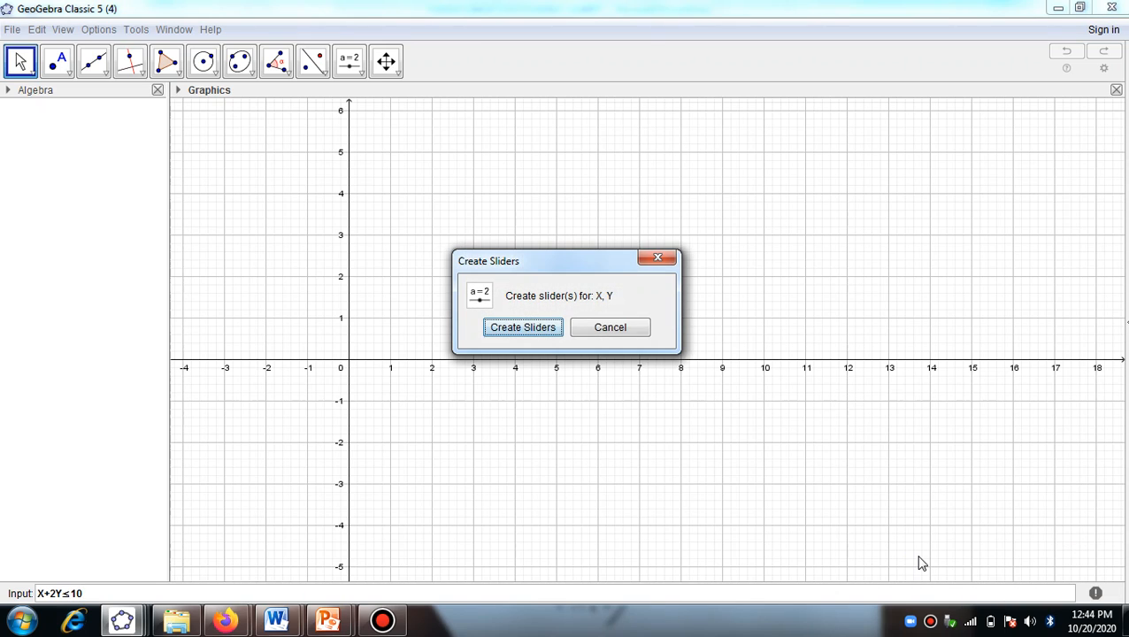
pyautogui.press('Escape')
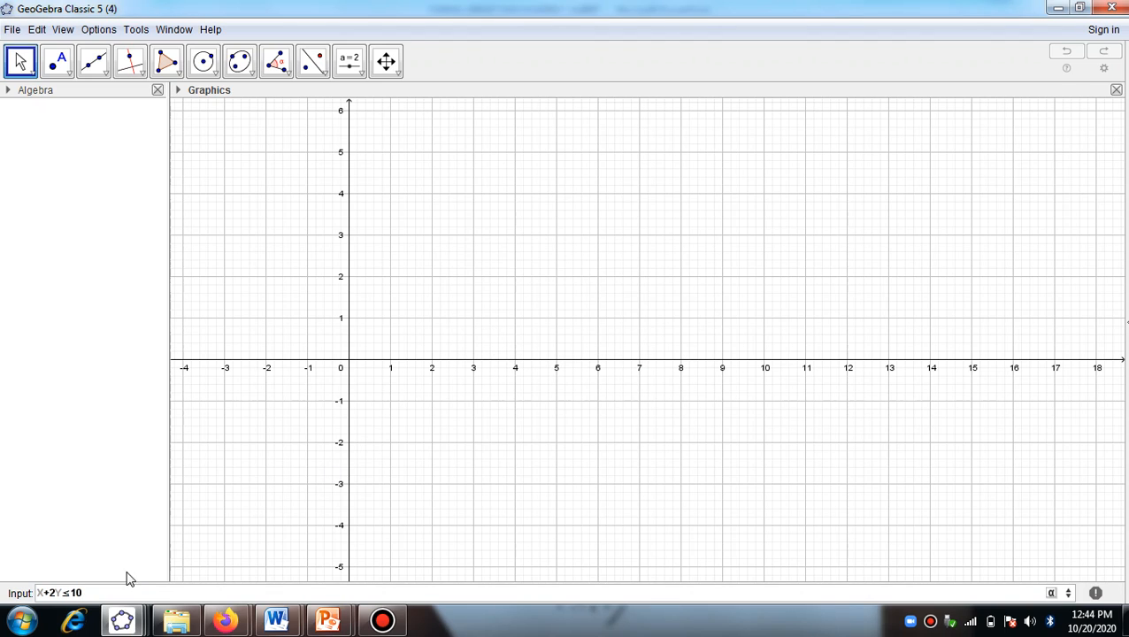
# Step: Replace the capital-letter expression with the lowercase inequality x+2y≤10 and plot it
pyautogui.moveTo(114, 587); pyautogui.dragTo(29, 588)
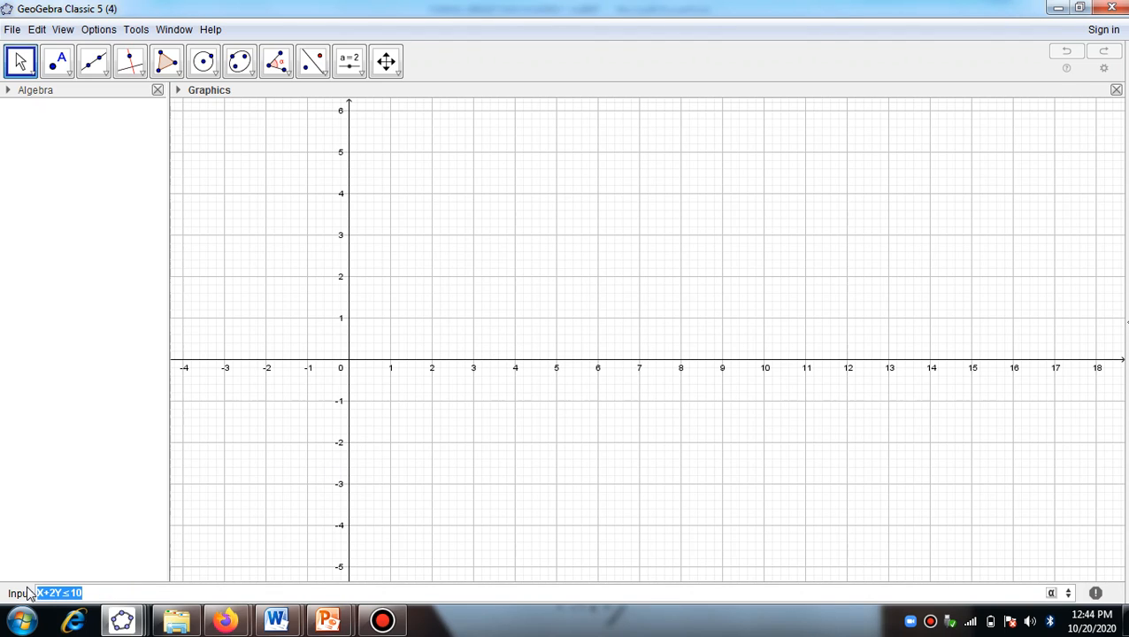
pyautogui.write('x')
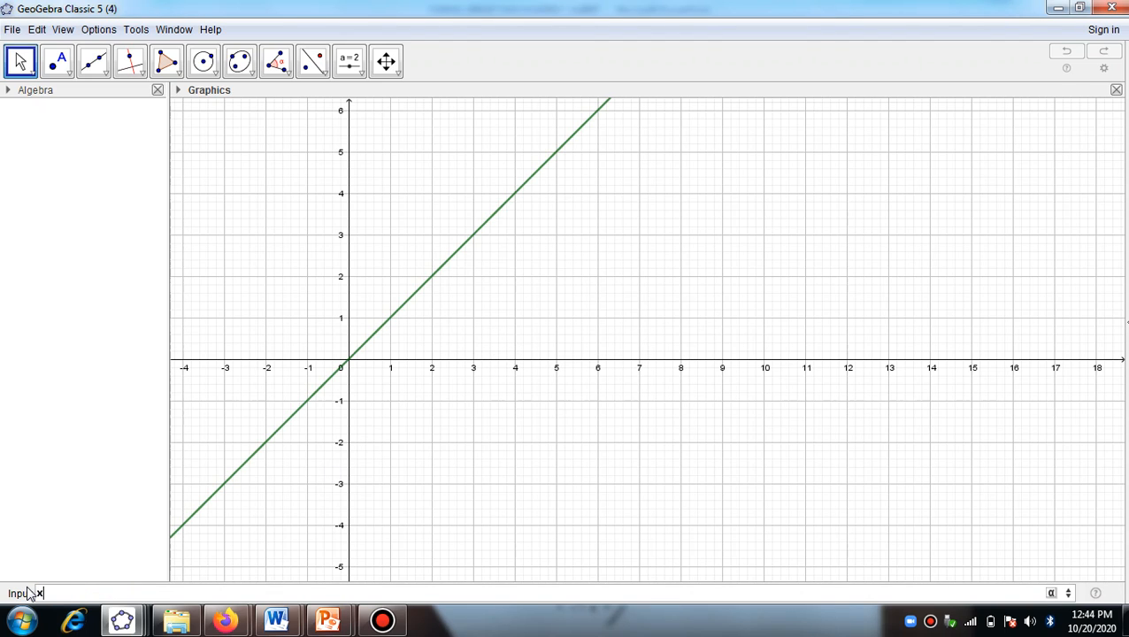
pyautogui.write('+2y')
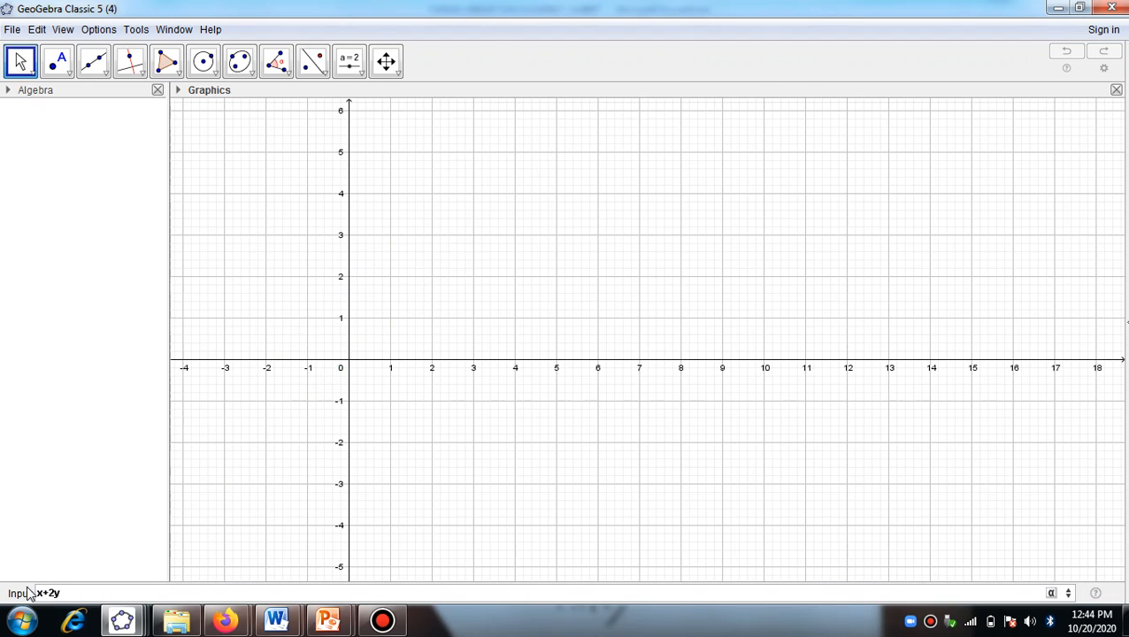
pyautogui.click(1051, 593)
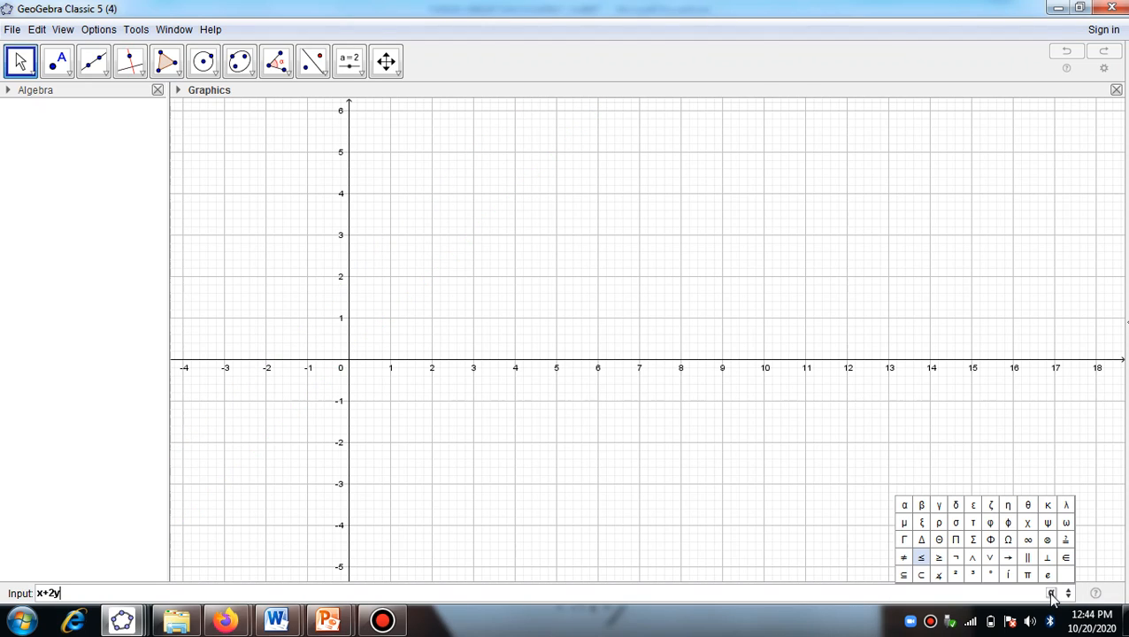
pyautogui.click(922, 557)
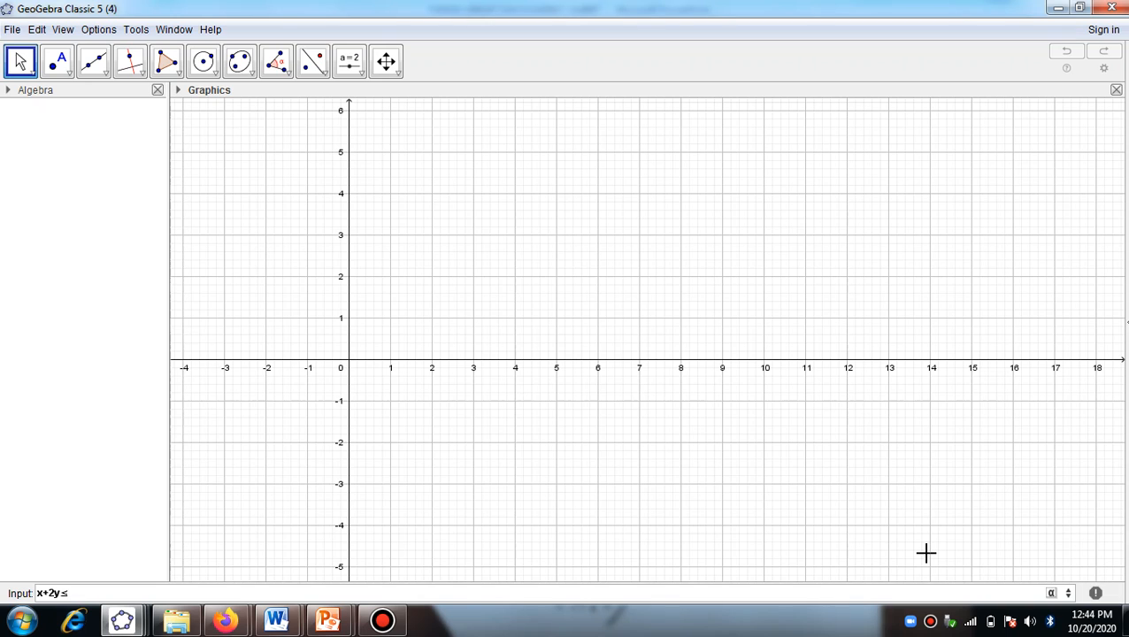
pyautogui.write('10')
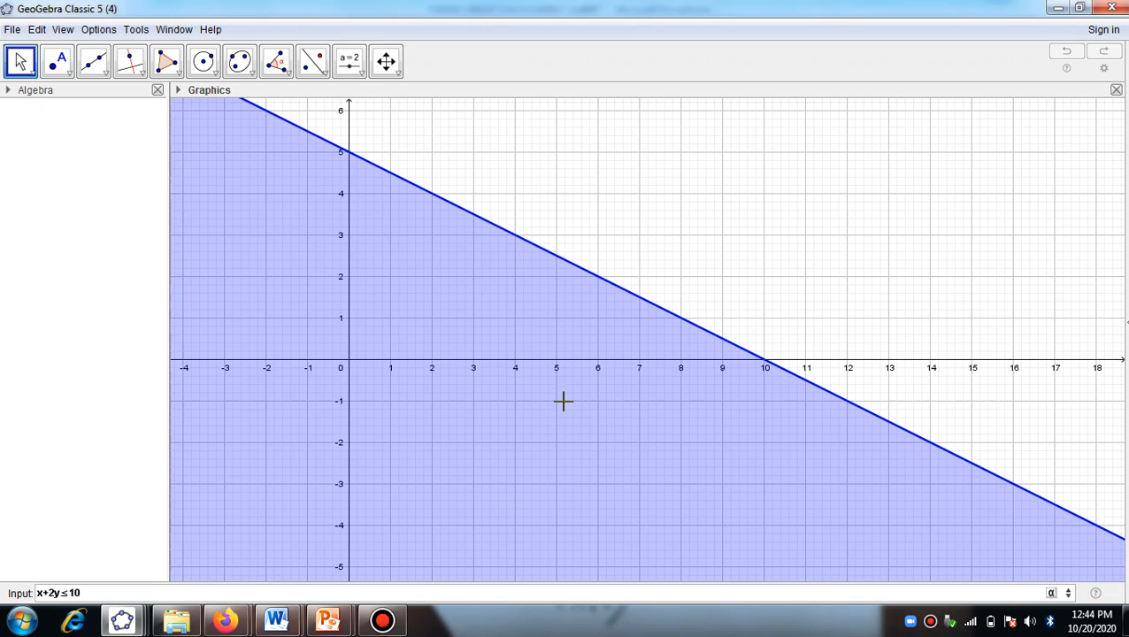
pyautogui.scroll(-3, 562, 401)
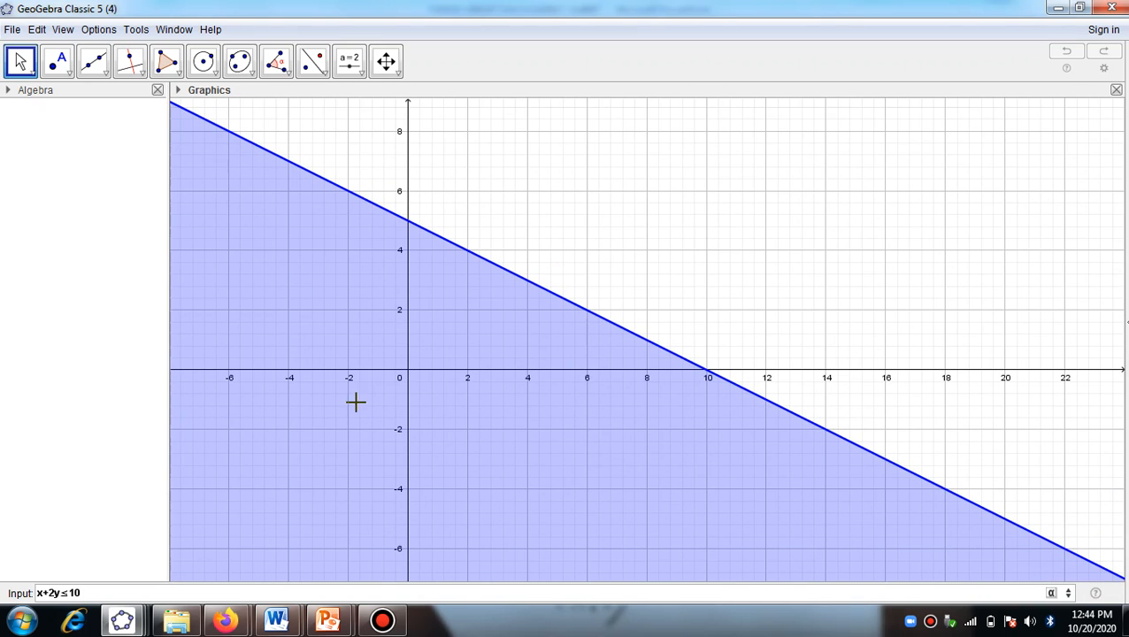
pyautogui.scroll(1, 434, 336)
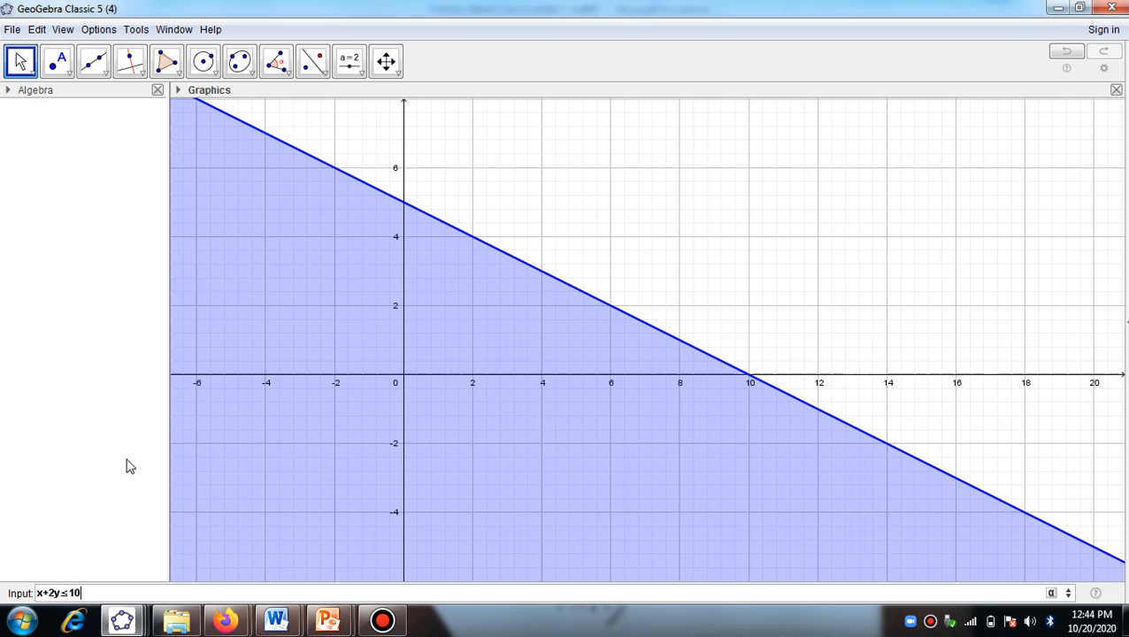
pyautogui.scroll(-3, 504, 351)
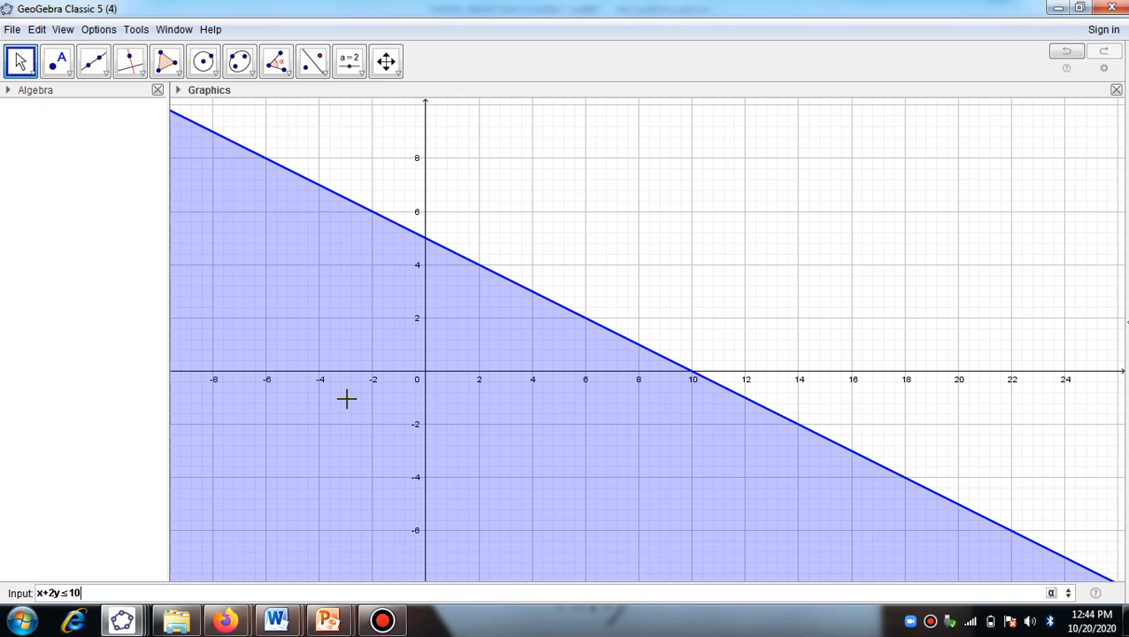
pyautogui.press('Return')
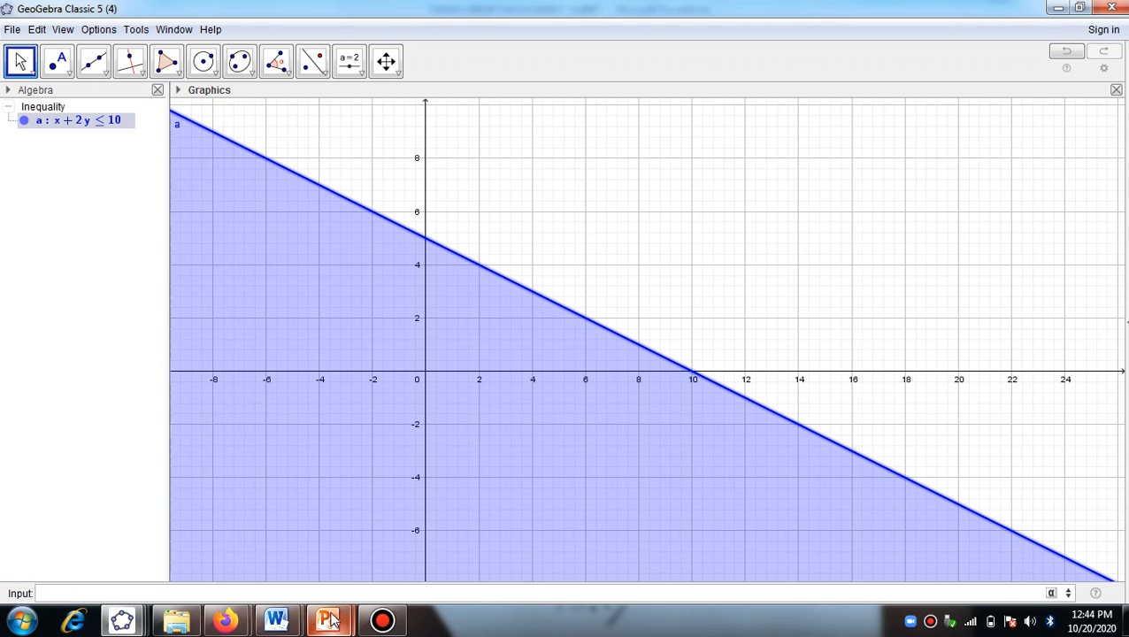
# Step: Change the colour of the inequality x+2y≤10 to red (255, 0, 0)
pyautogui.rightClick(290, 265)
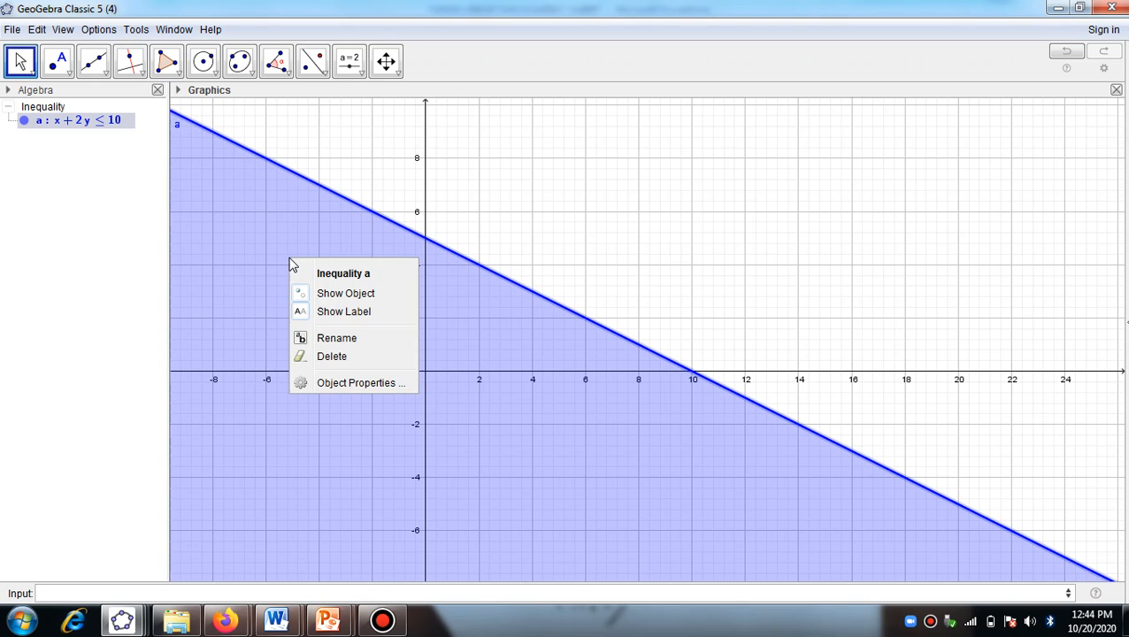
pyautogui.click(337, 383)
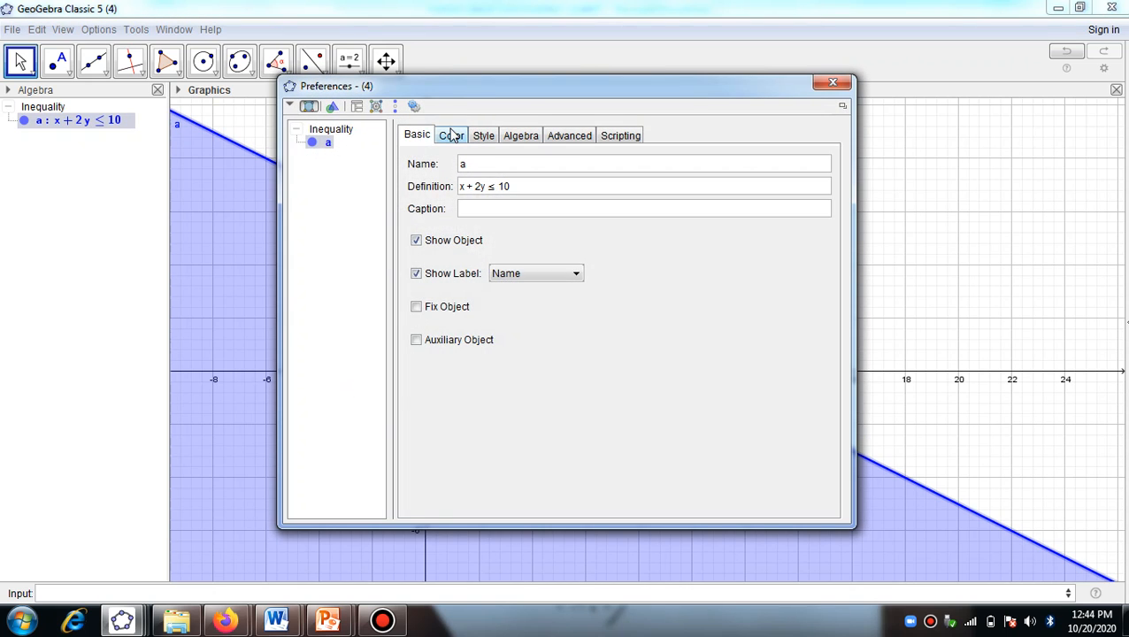
pyautogui.click(448, 137)
pyautogui.click(426, 167)
pyautogui.click(433, 167)
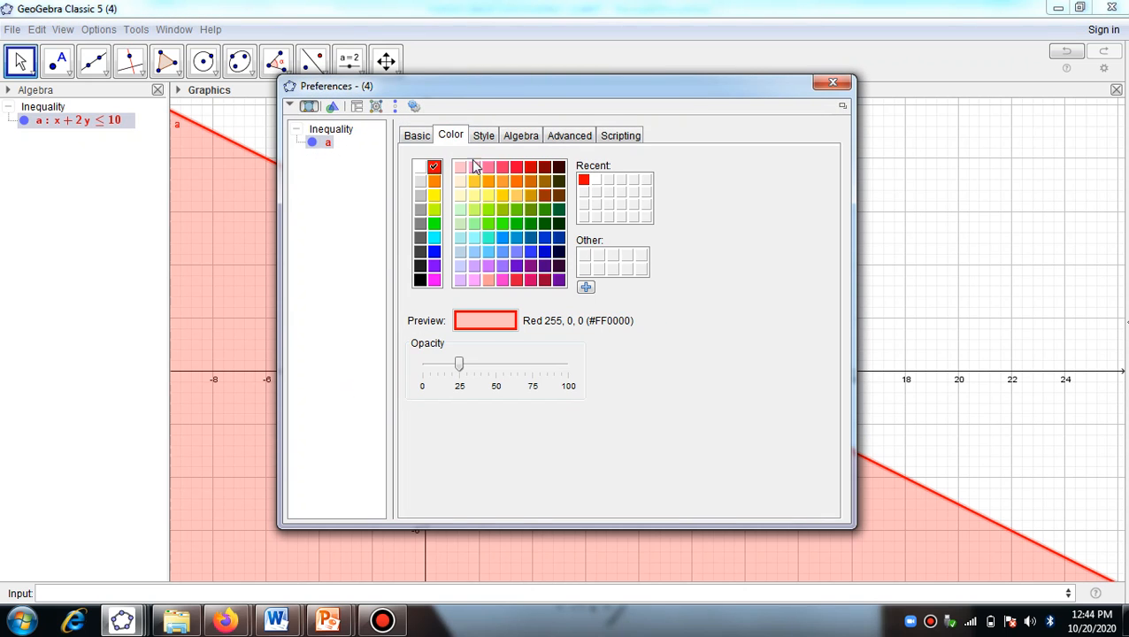
pyautogui.click(831, 85)
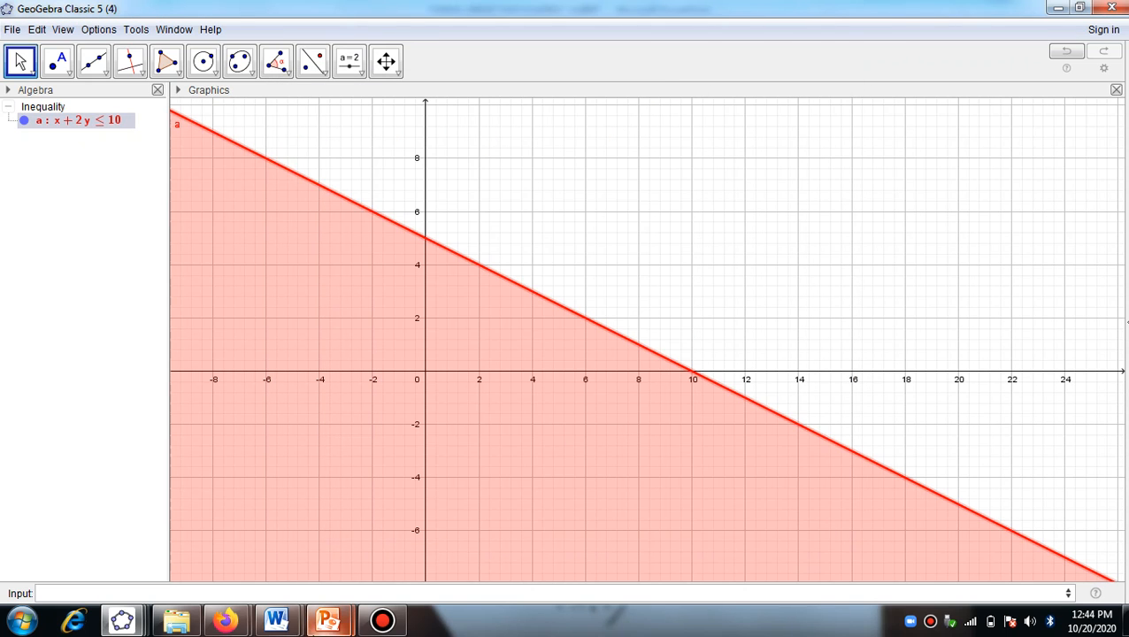
# Step: Plot a second inequality, x+y≤6, on the same graph
pyautogui.moveTo(326, 624)
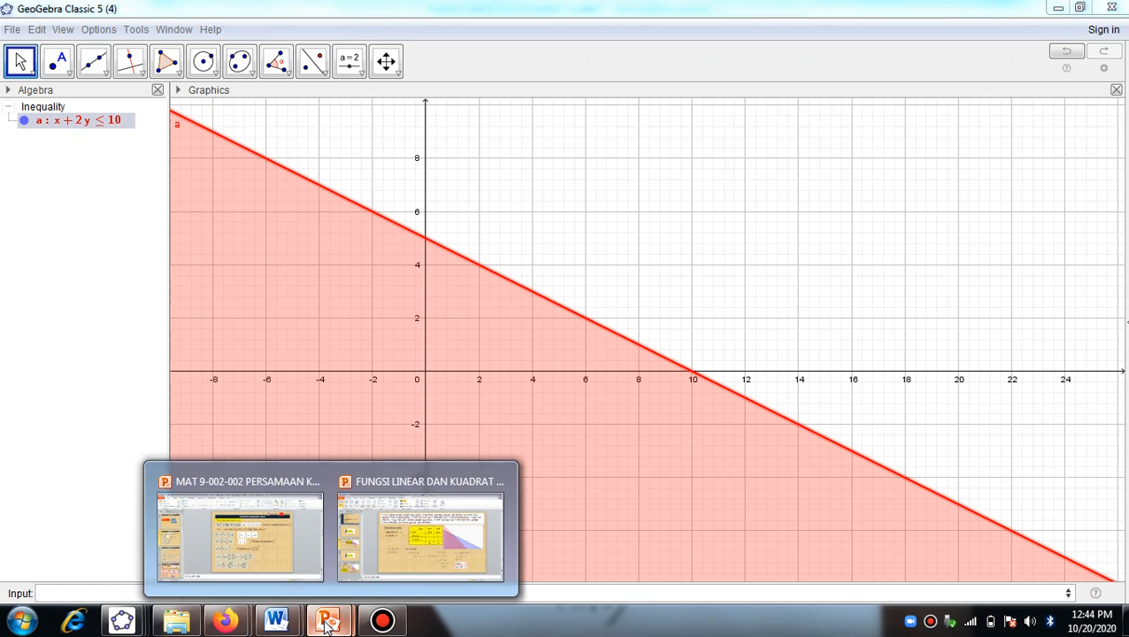
pyautogui.moveTo(403, 567)
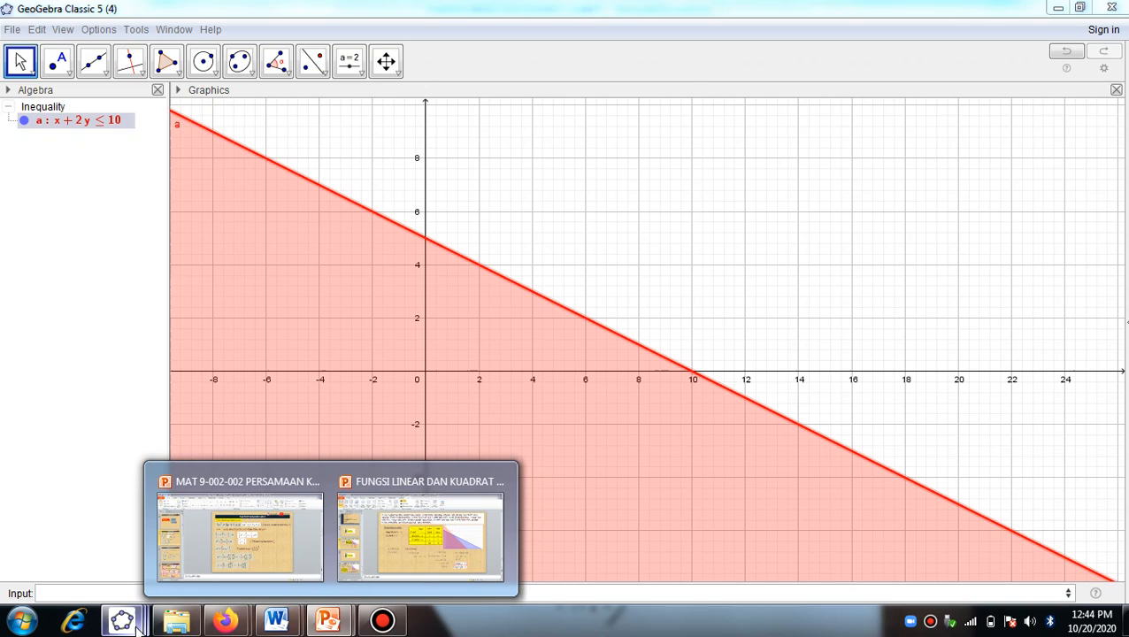
pyautogui.click(126, 554)
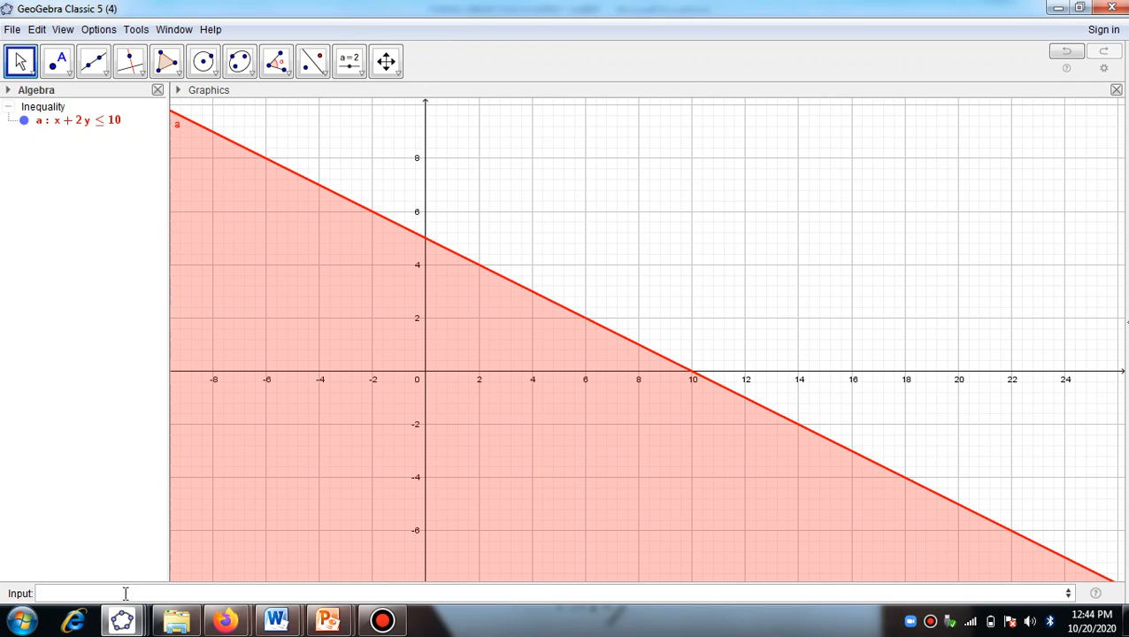
pyautogui.write('x')
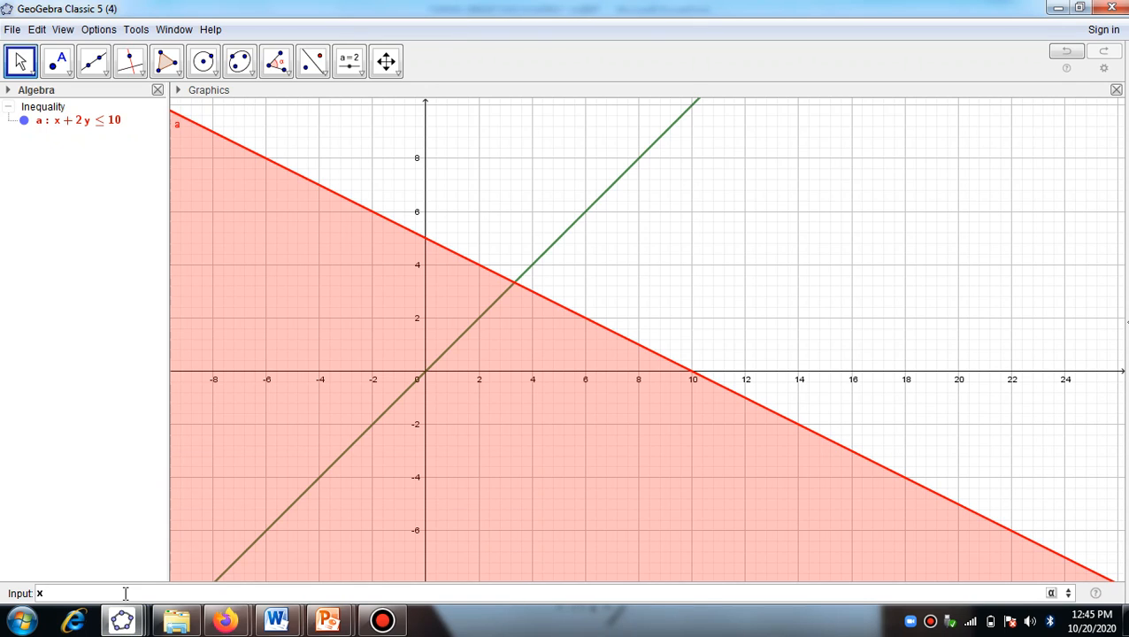
pyautogui.write('+y')
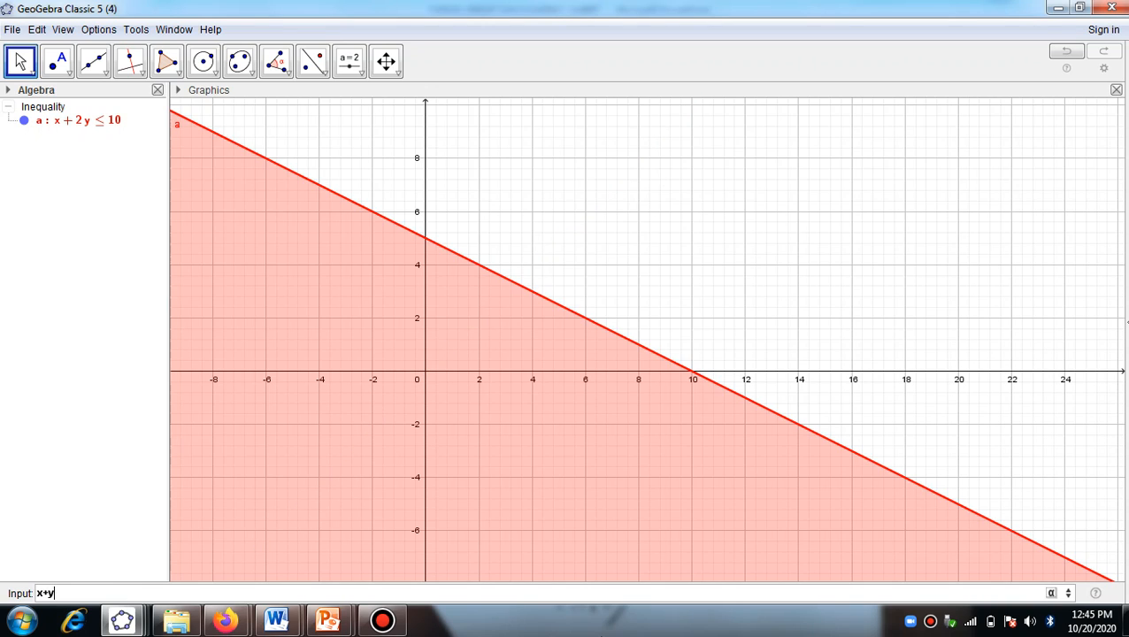
pyautogui.click(1051, 592)
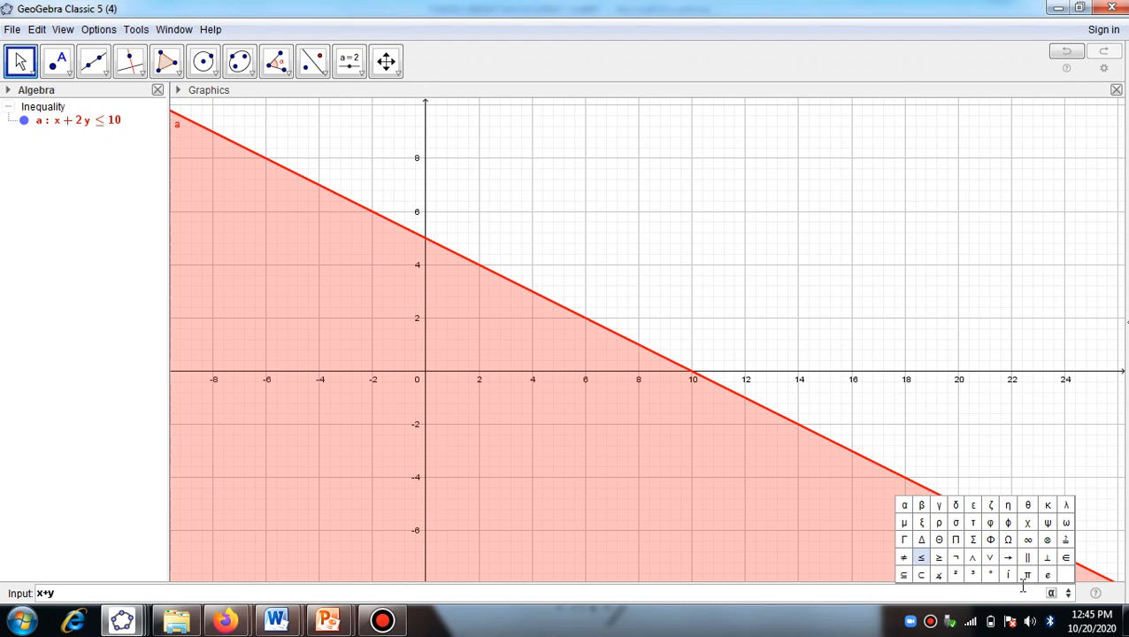
pyautogui.click(929, 554)
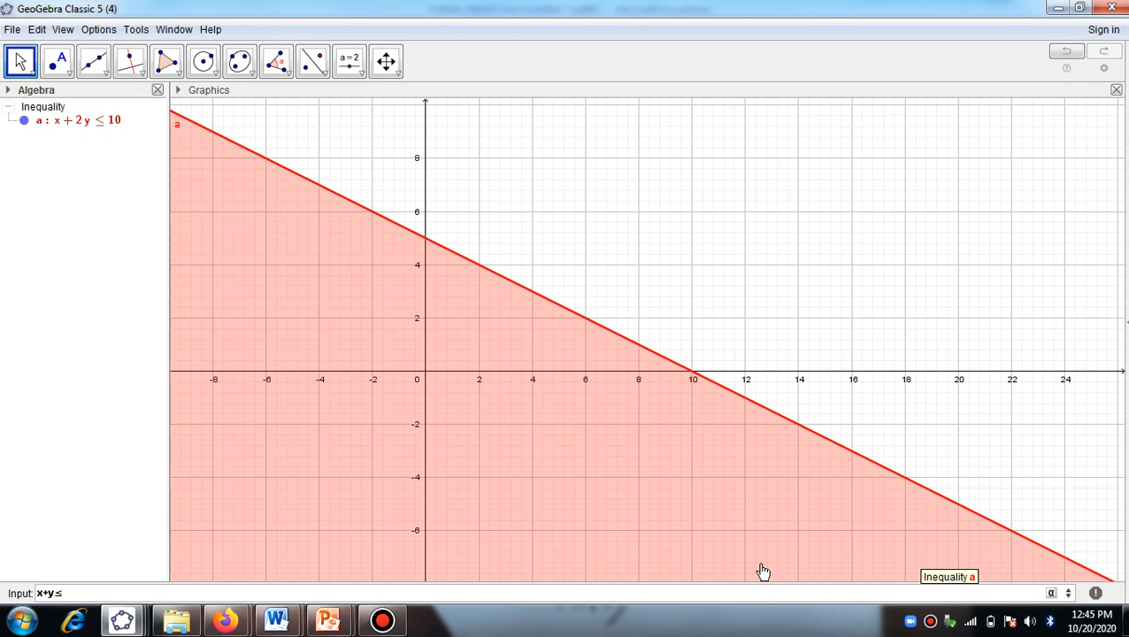
pyautogui.click(713, 571)
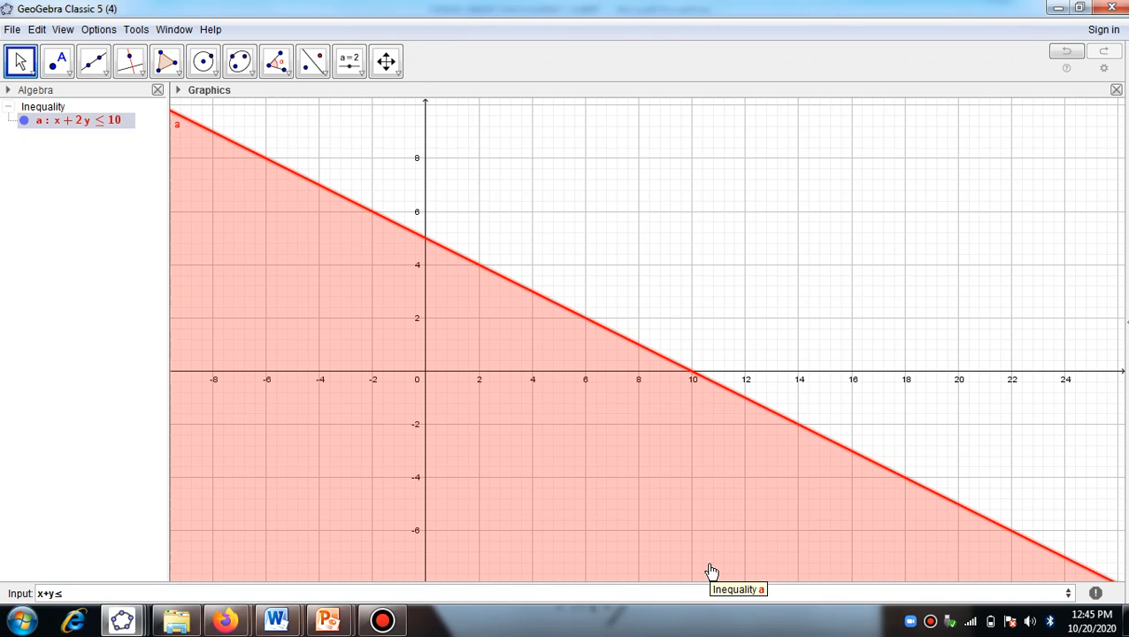
pyautogui.click(211, 590)
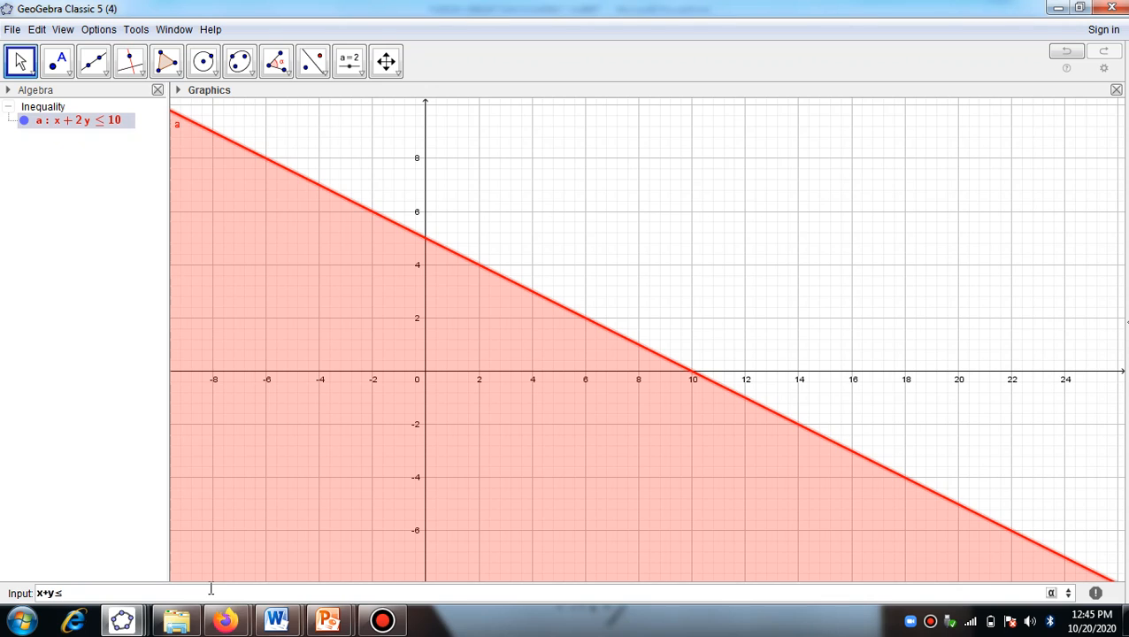
pyautogui.write('6')
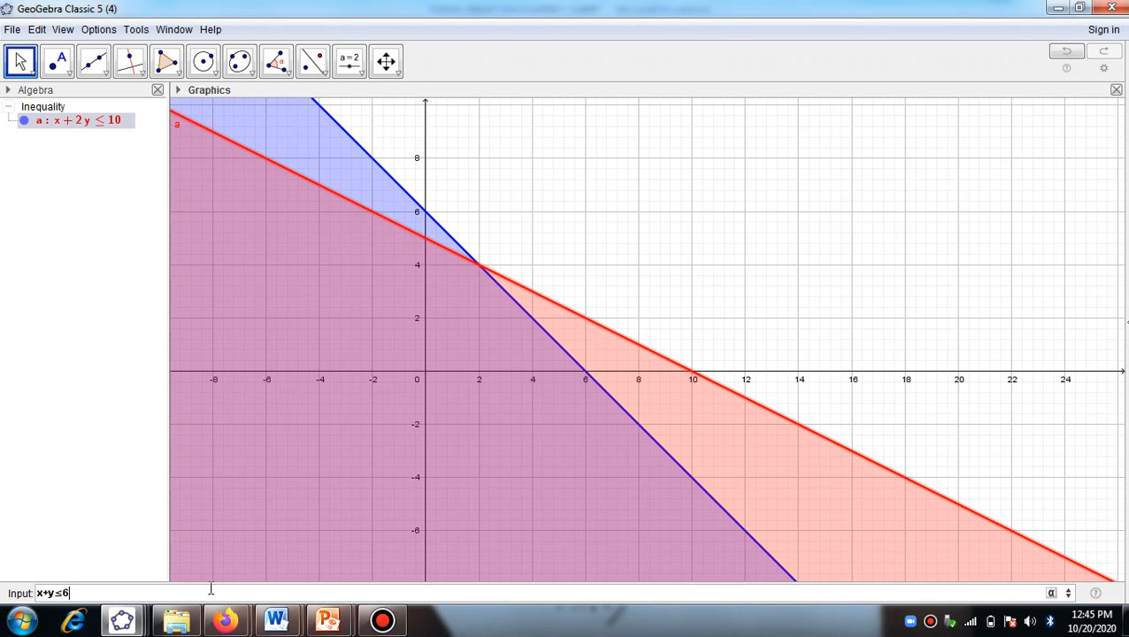
pyautogui.press('Return')
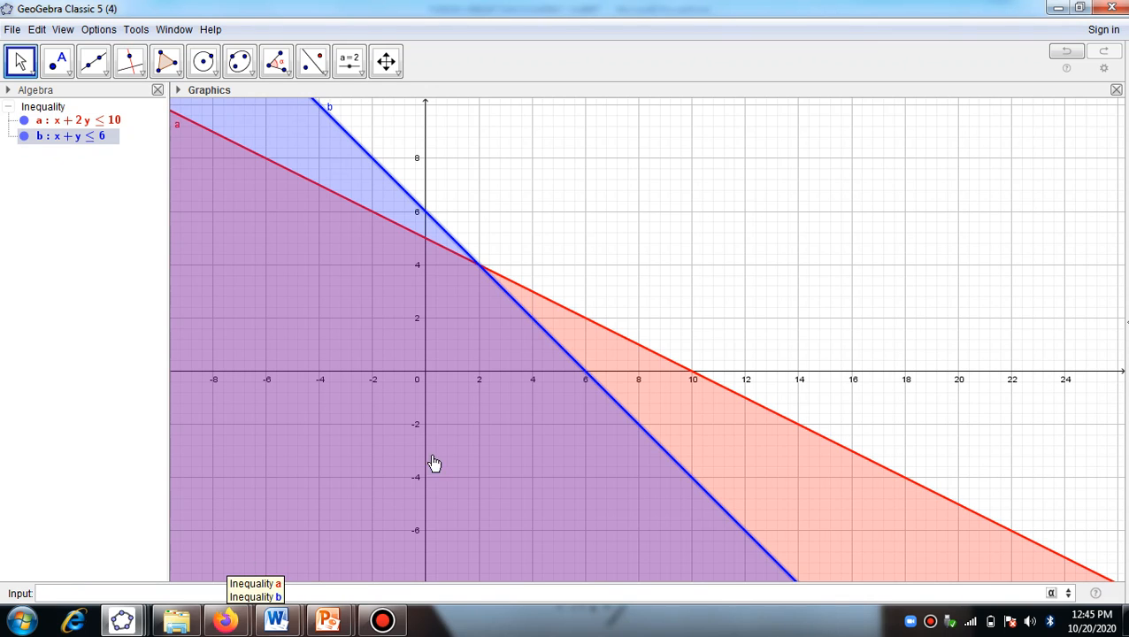
# Step: Draw a closed polygon over the first-quadrant overlap of both inequalities, with vertices (0, 5), (0, 0), (6, 0) and (2, 4)
pyautogui.scroll(1, 516, 172)
pyautogui.scroll(3, 503, 205)
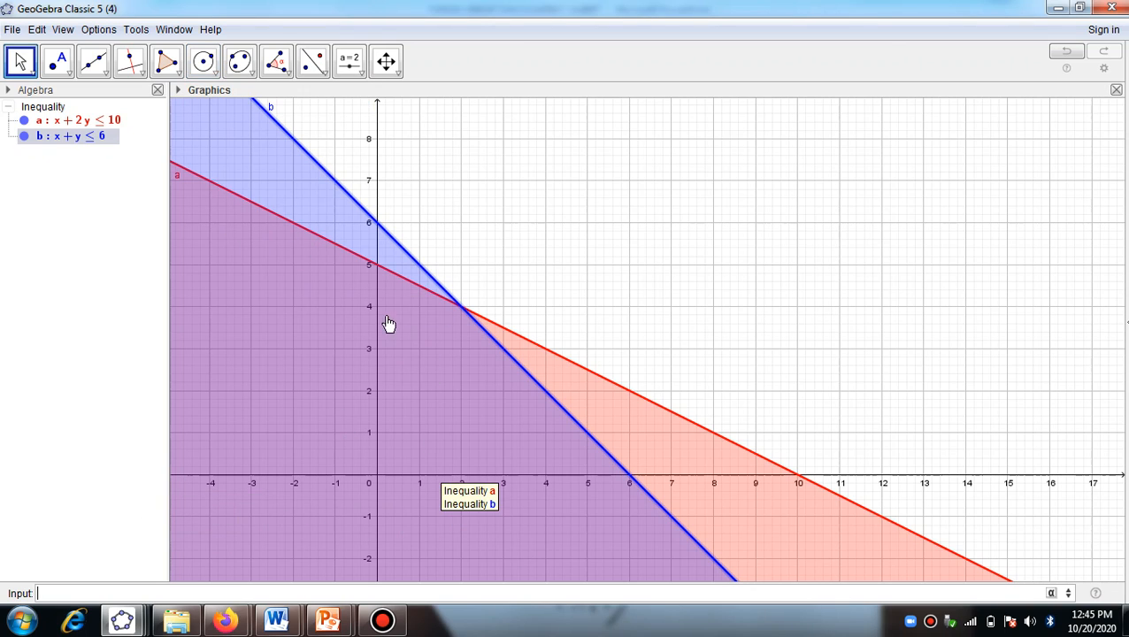
pyautogui.click(172, 62)
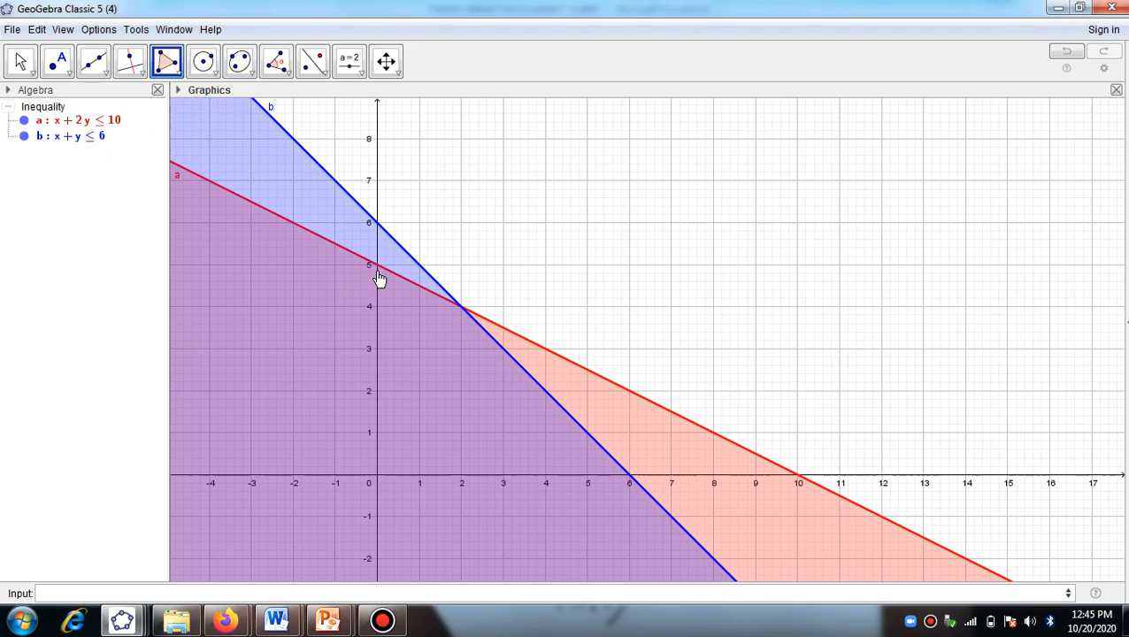
pyautogui.click(377, 266)
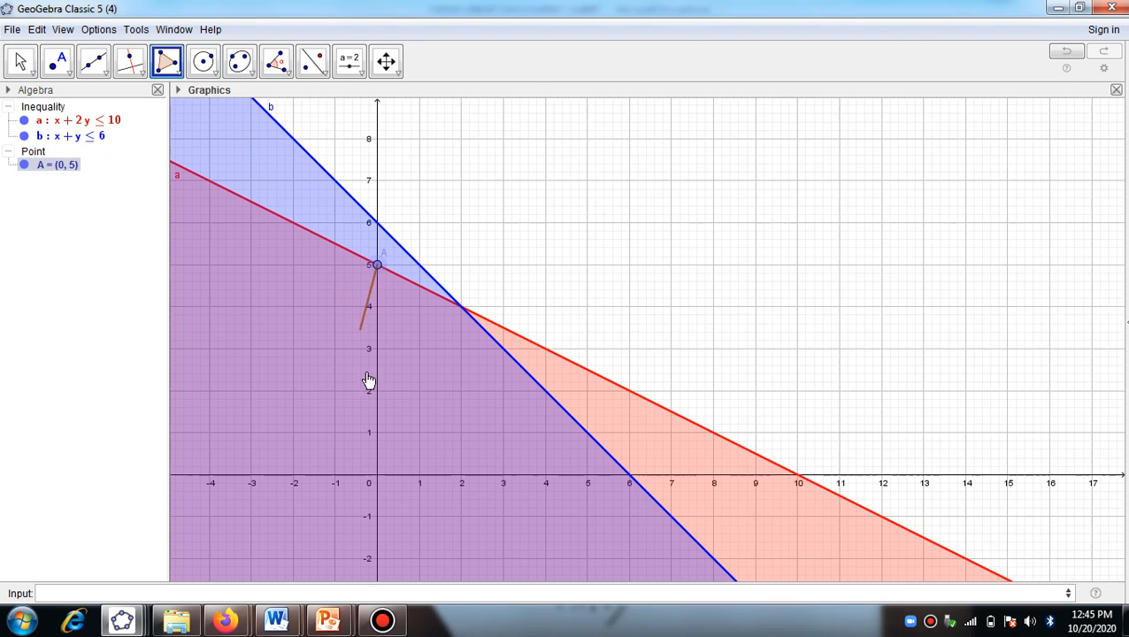
pyautogui.click(378, 477)
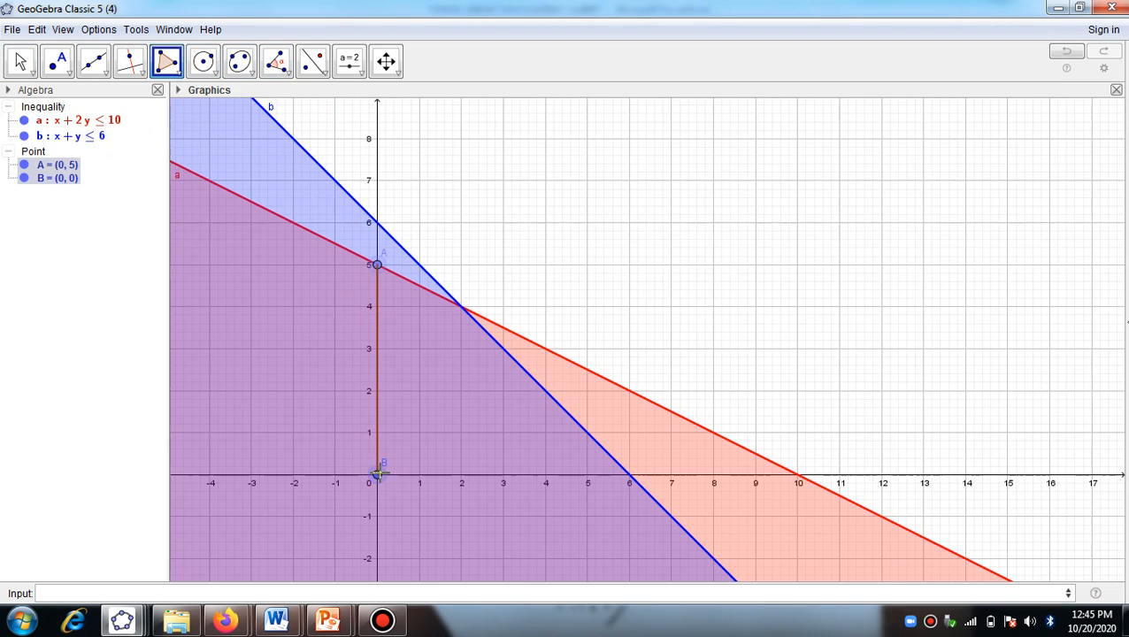
pyautogui.click(629, 477)
pyautogui.click(461, 308)
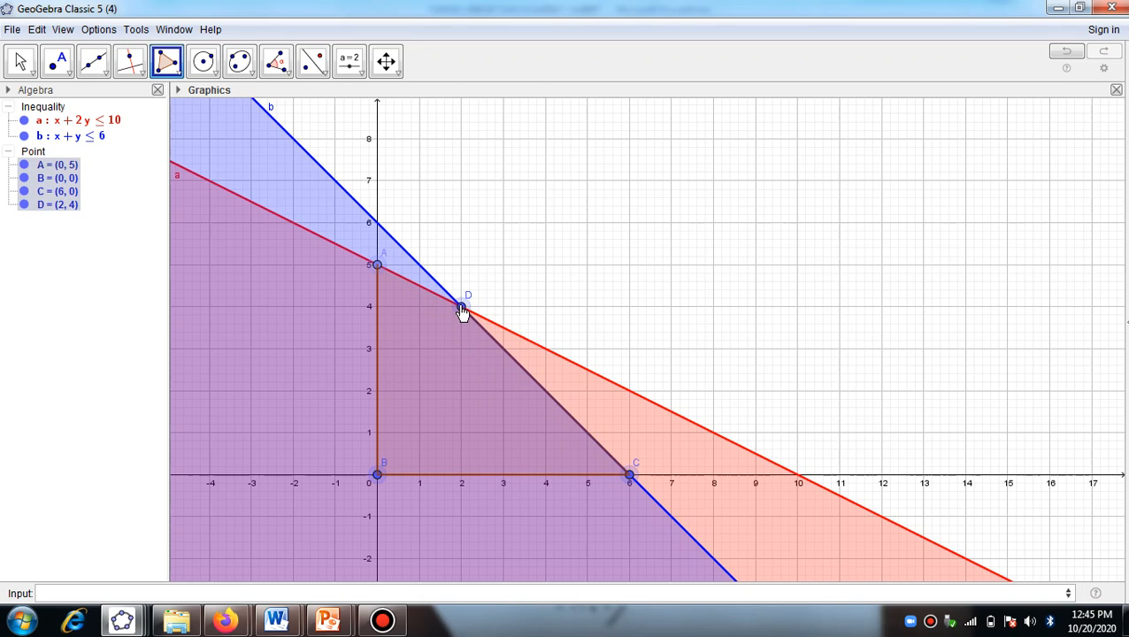
pyautogui.click(377, 264)
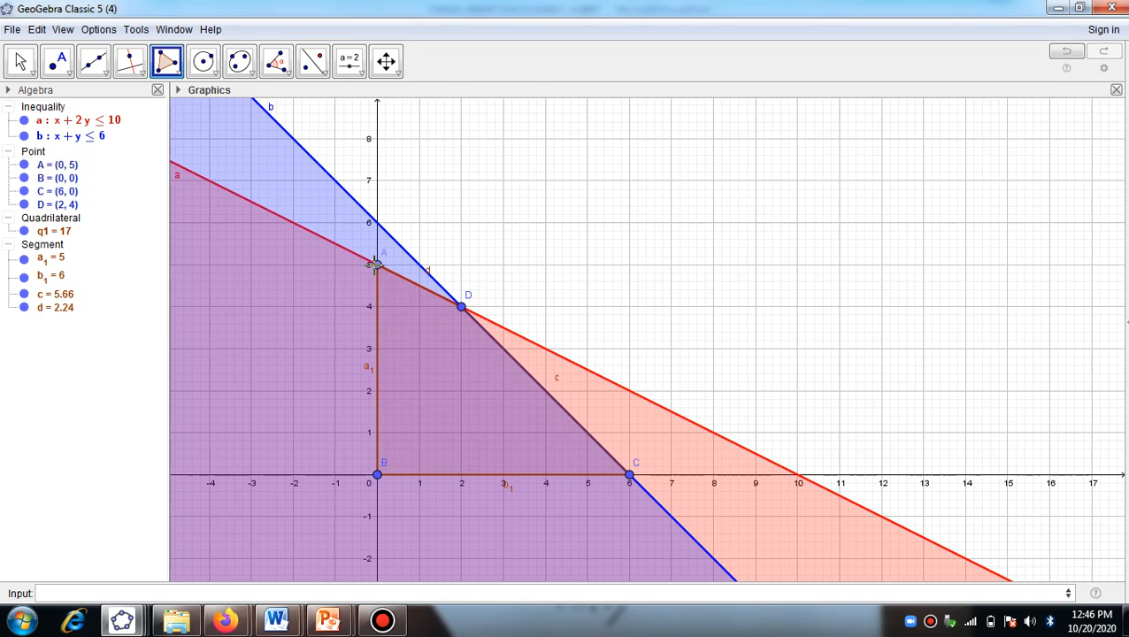
# Step: Label the intersection point D with the text (2,4), formatted as a LaTeX formula
pyautogui.scroll(3, 452, 291)
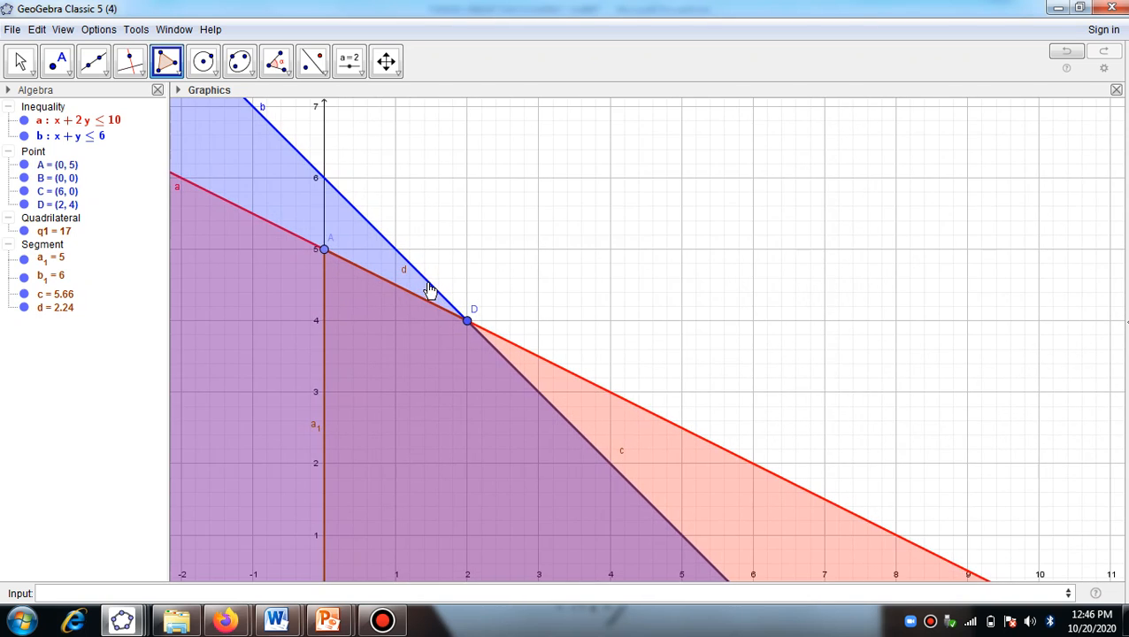
pyautogui.scroll(-2, 449, 254)
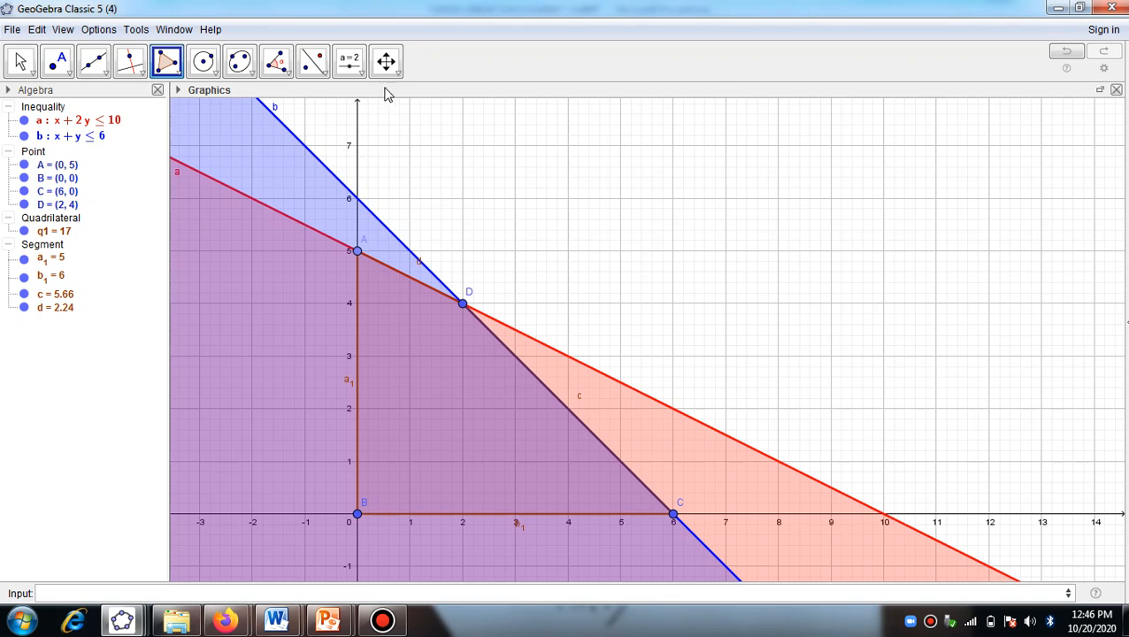
pyautogui.click(357, 70)
pyautogui.click(378, 130)
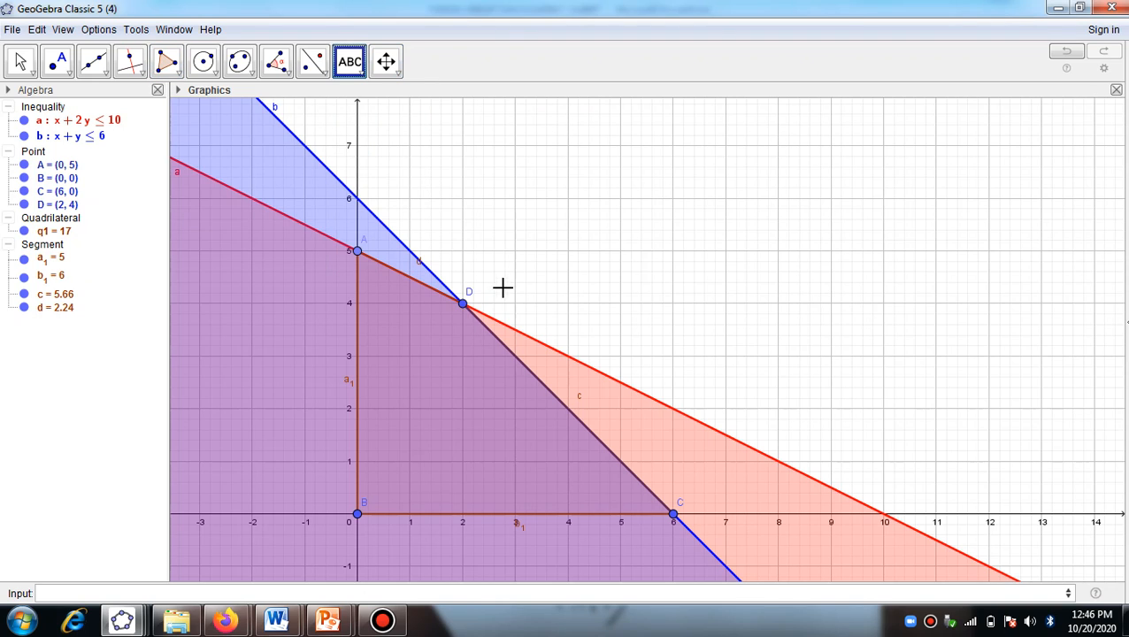
pyautogui.rightClick(493, 298)
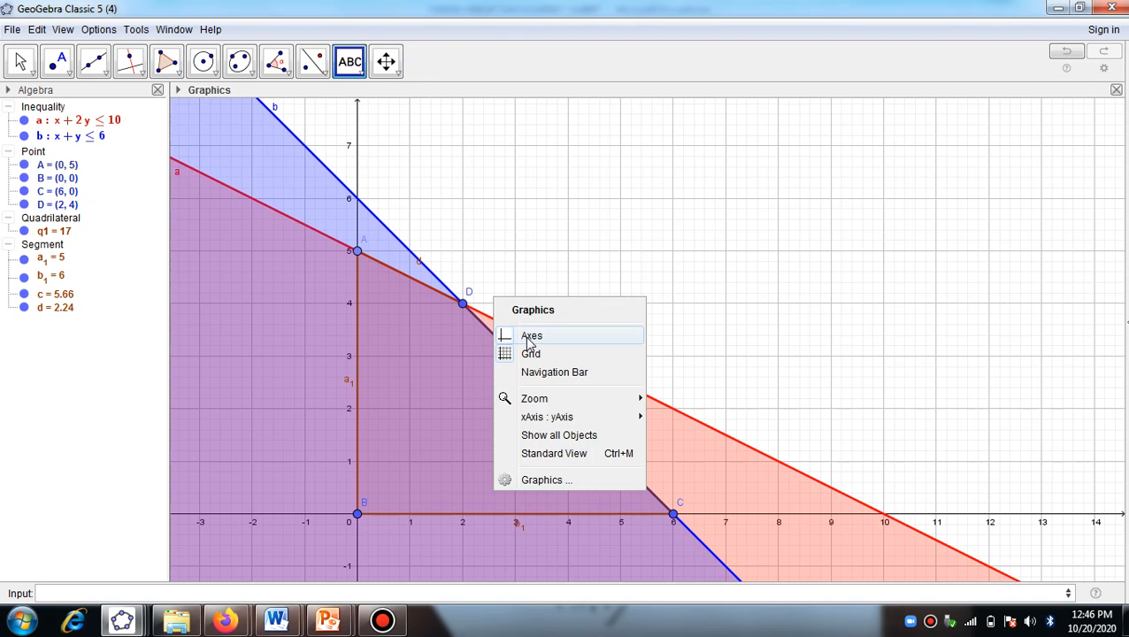
pyautogui.click(495, 294)
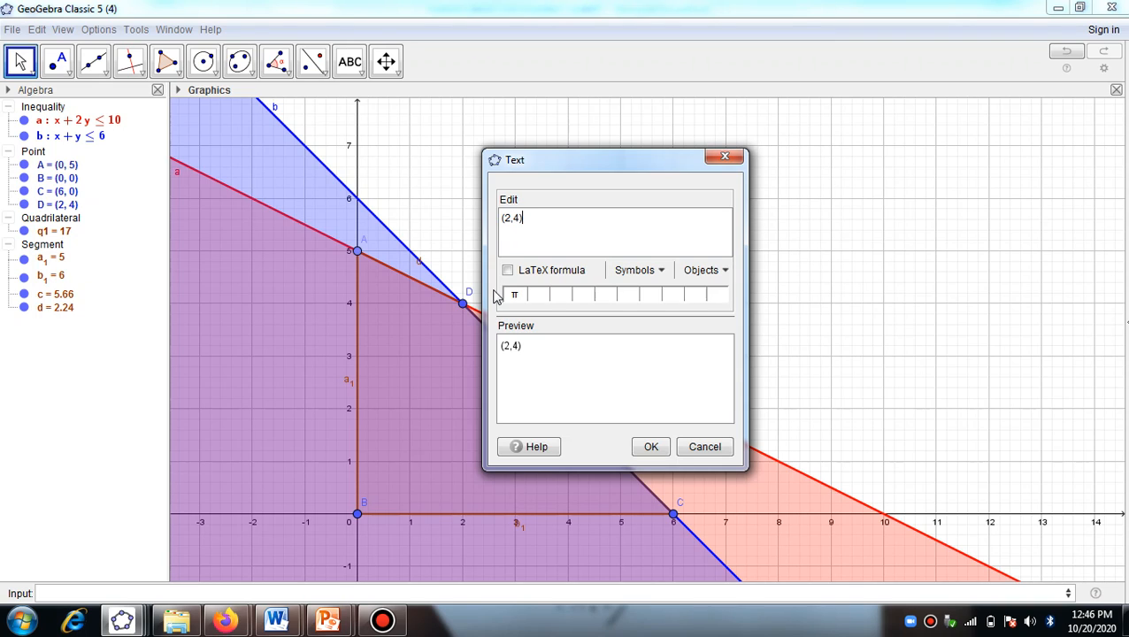
pyautogui.click(507, 270)
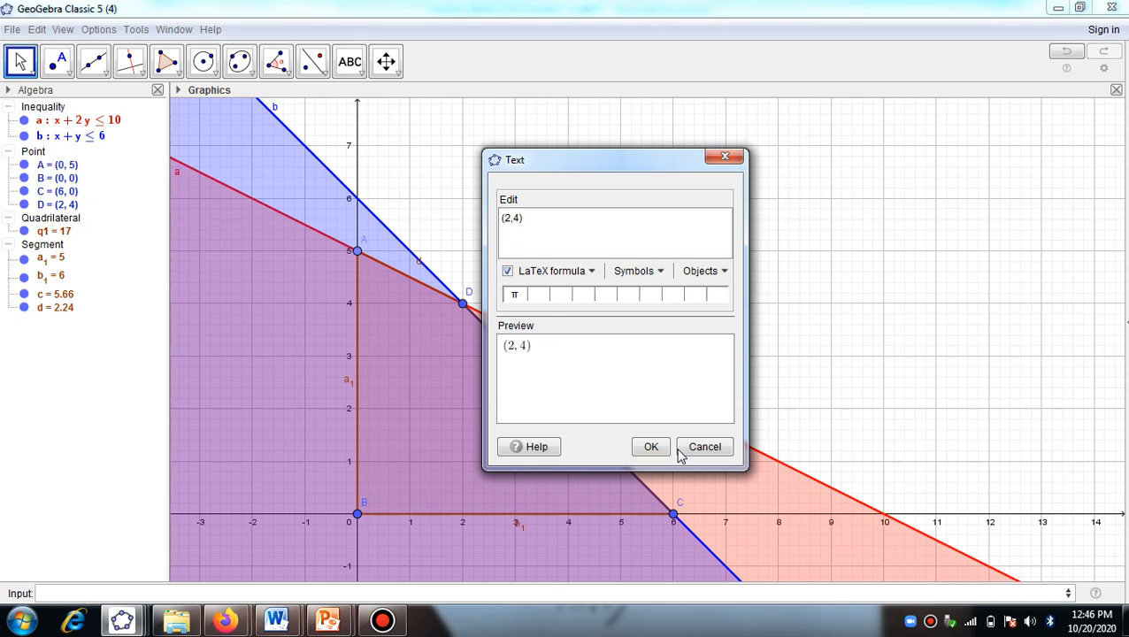
pyautogui.click(651, 446)
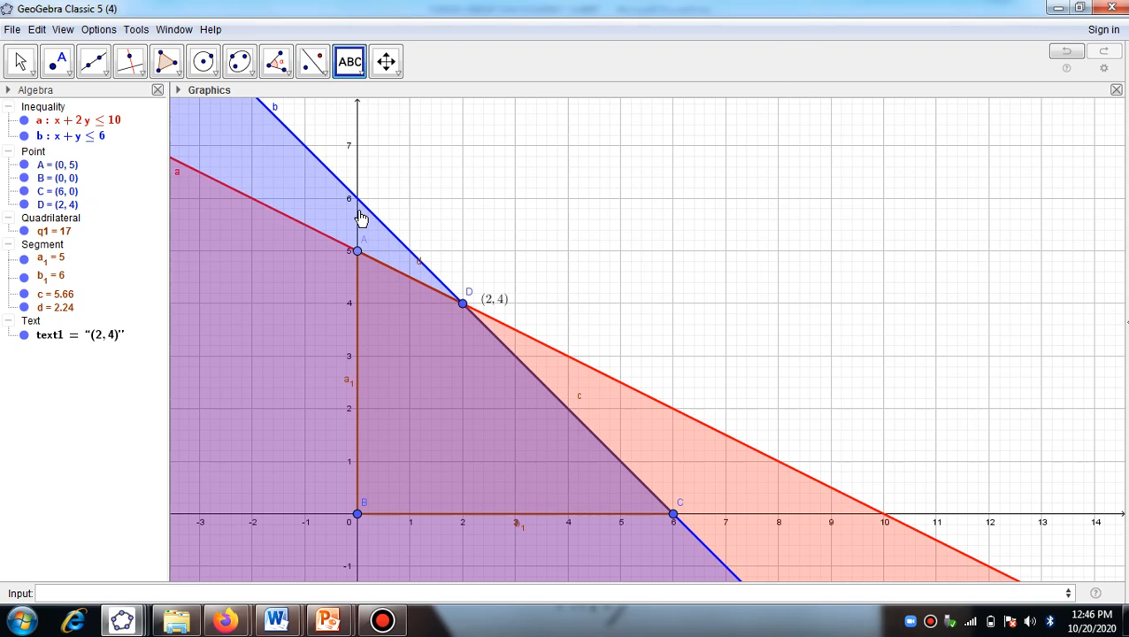
# Step: Add the LaTeX-formatted text label (0,5) next to point A on the y-axis
pyautogui.click(369, 257)
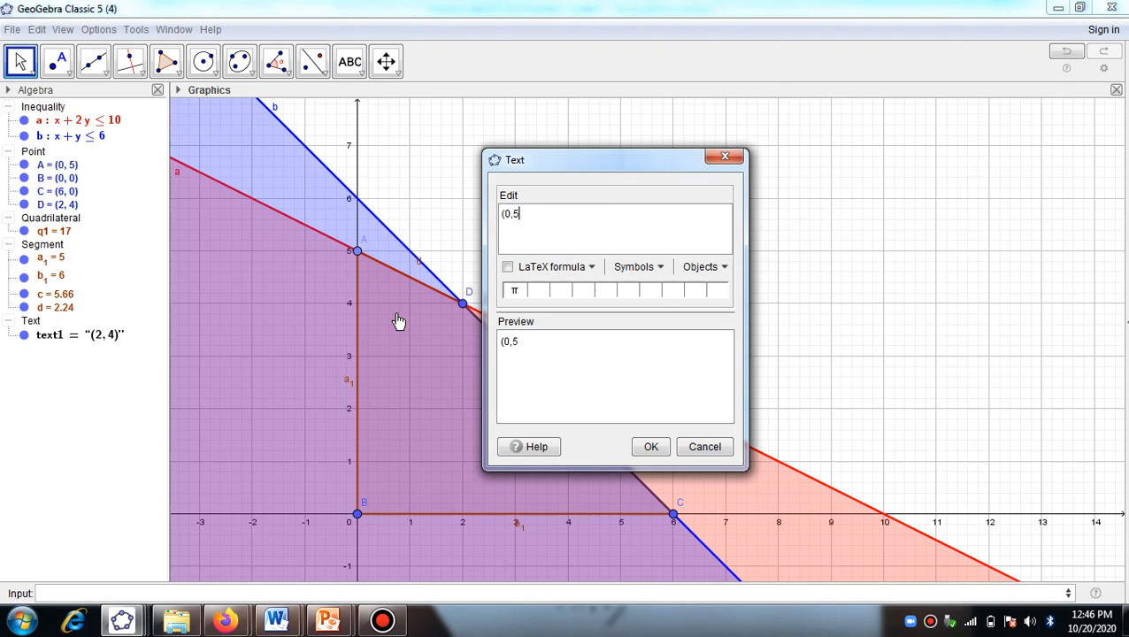
pyautogui.click(507, 266)
pyautogui.click(650, 448)
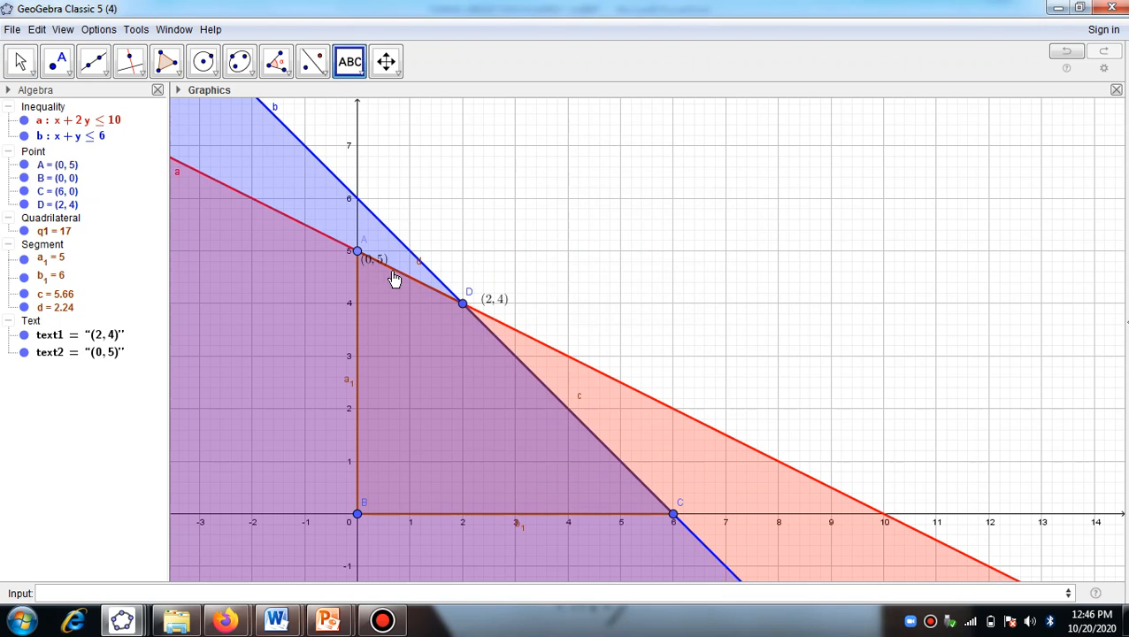
pyautogui.click(378, 280)
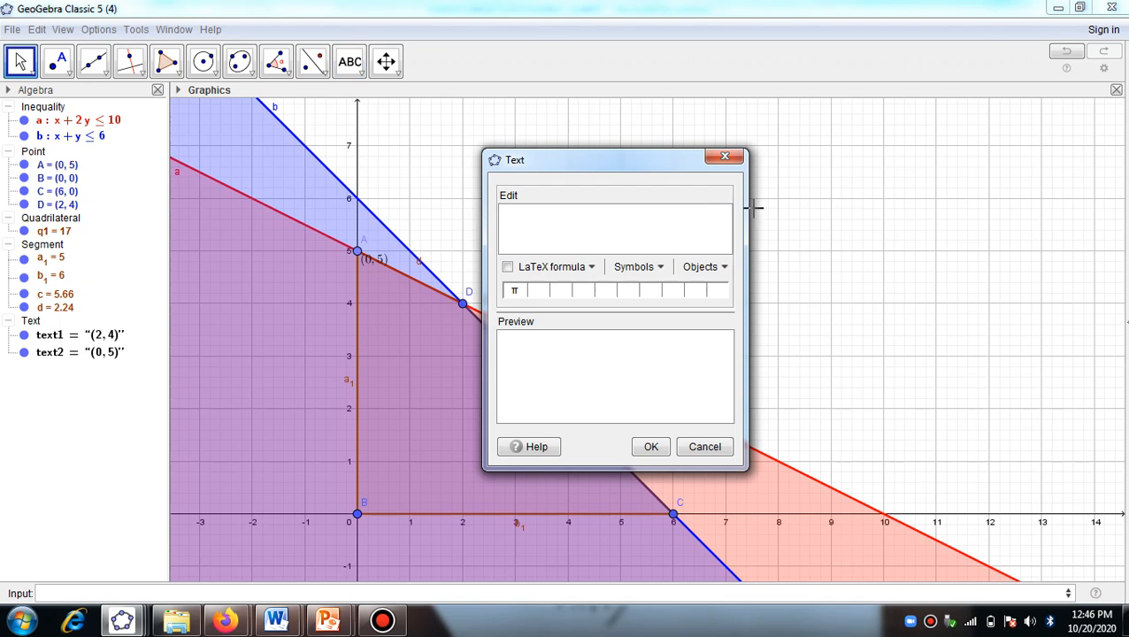
pyautogui.click(723, 157)
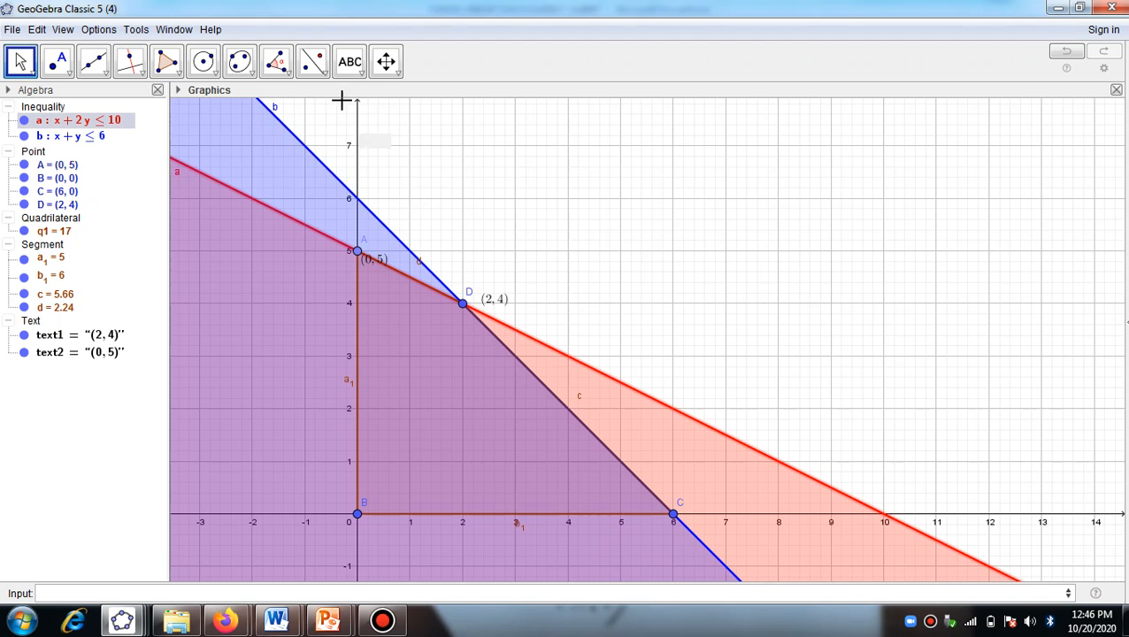
# Step: Add the LaTeX-formatted text label (6,0) beside point C on the x-axis
pyautogui.click(350, 61)
pyautogui.click(697, 510)
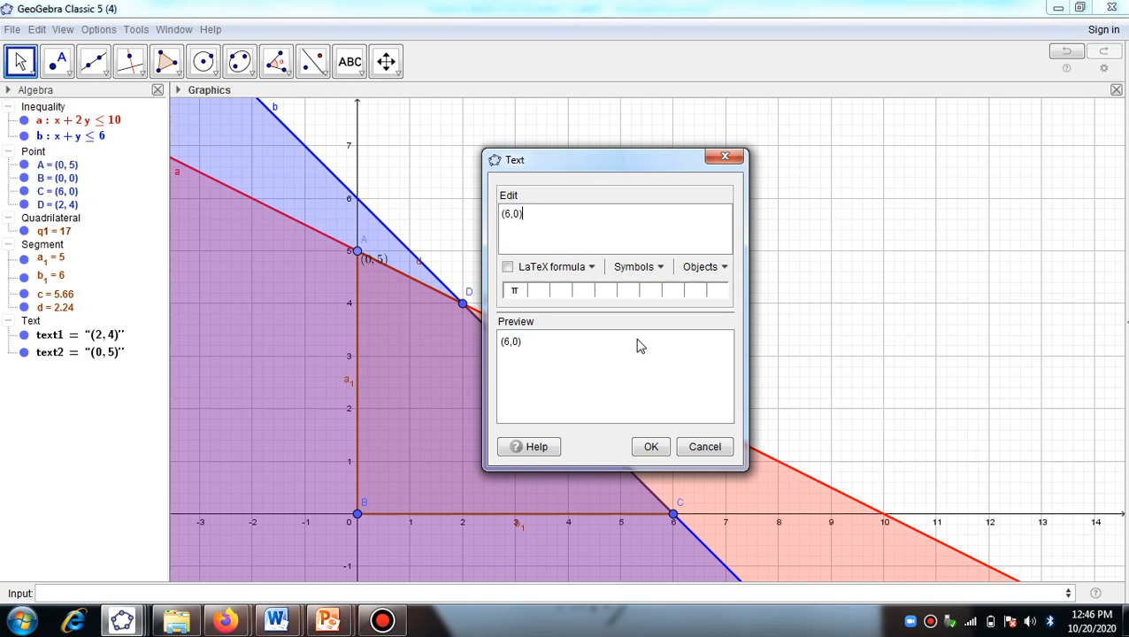
pyautogui.click(508, 267)
pyautogui.click(650, 447)
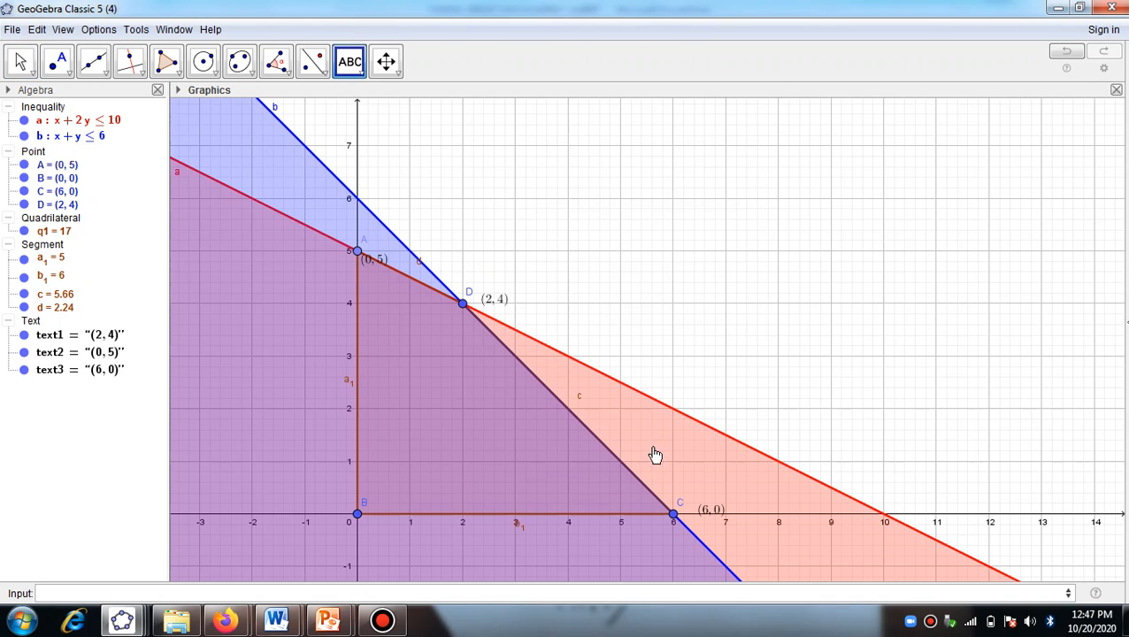
pyautogui.click(713, 512)
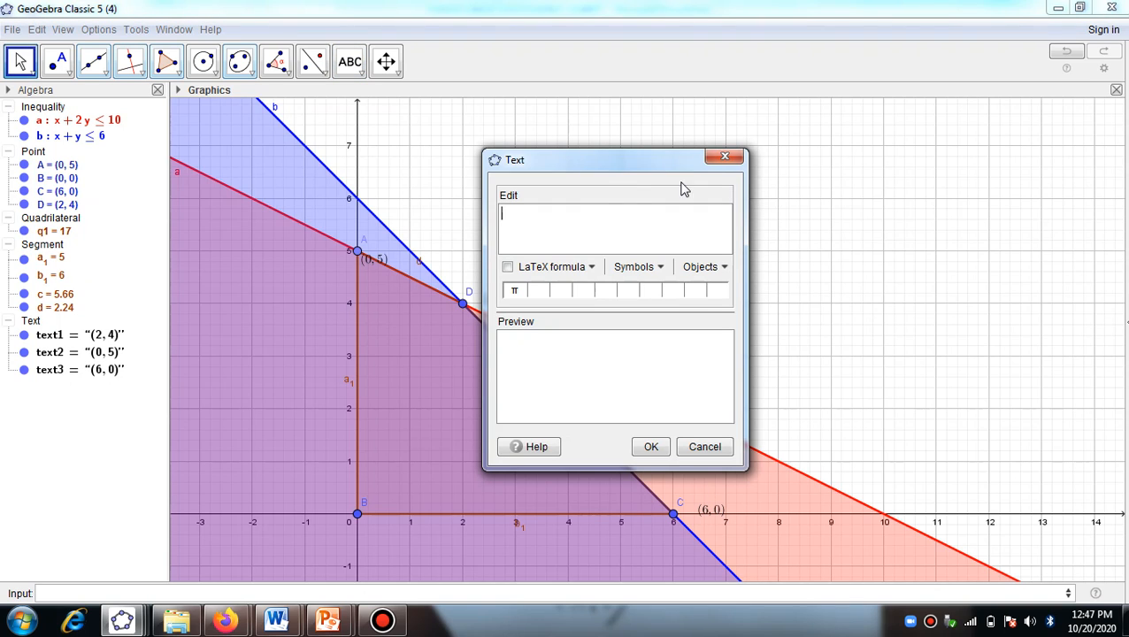
pyautogui.click(724, 157)
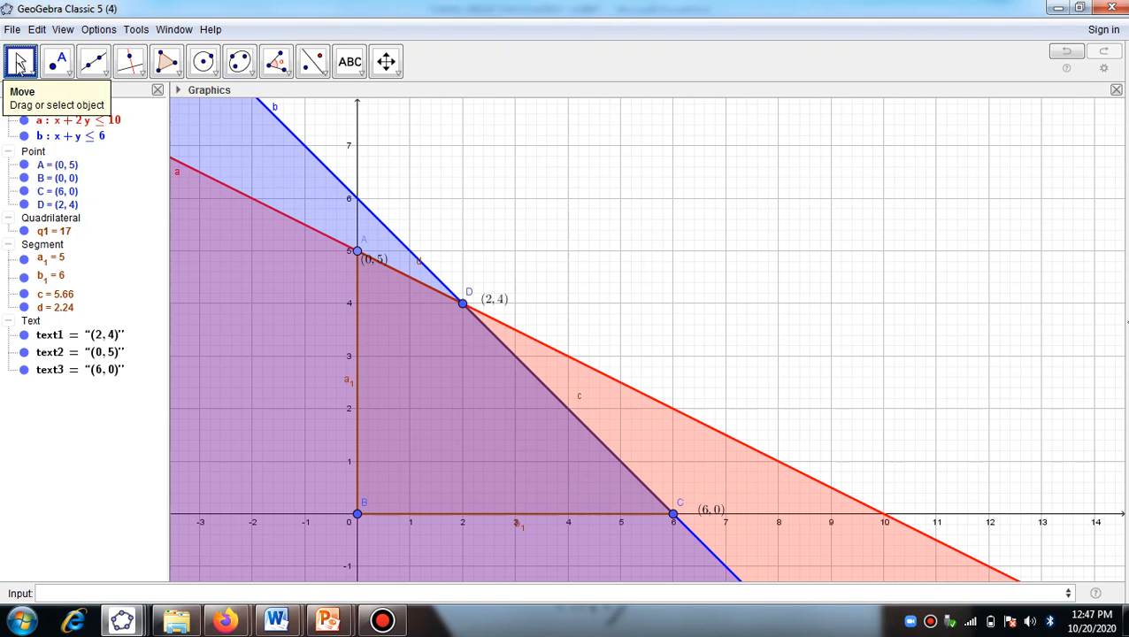
# Step: Move the (0,5) label slightly lower beneath point A and the (6,0) label closer to point C
pyautogui.click(376, 280)
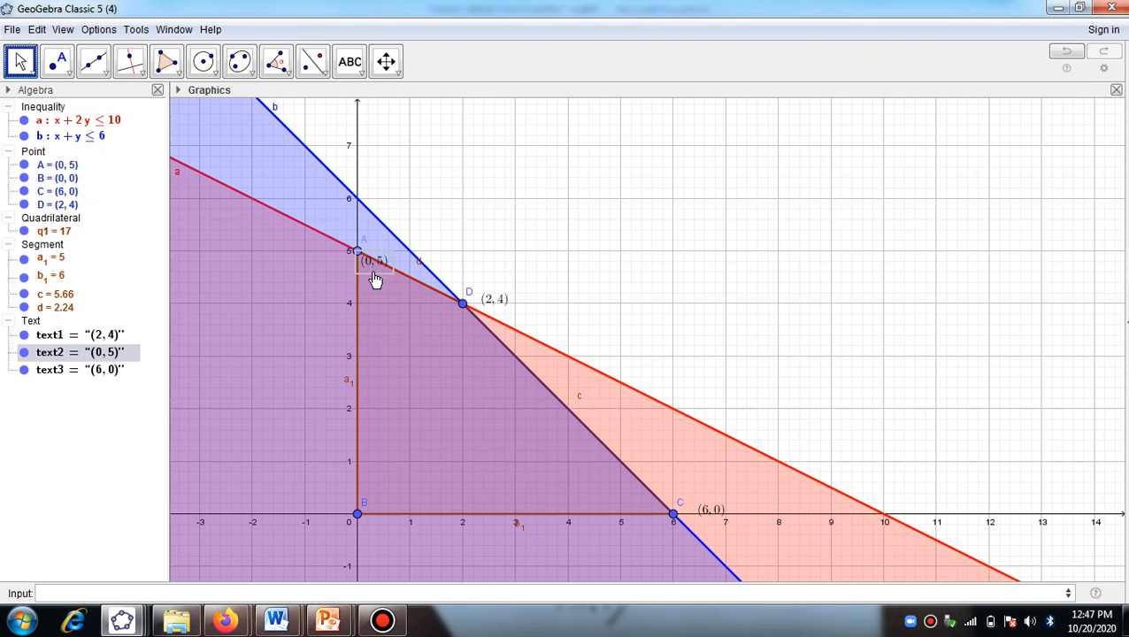
pyautogui.moveTo(376, 280); pyautogui.dragTo(376, 288)
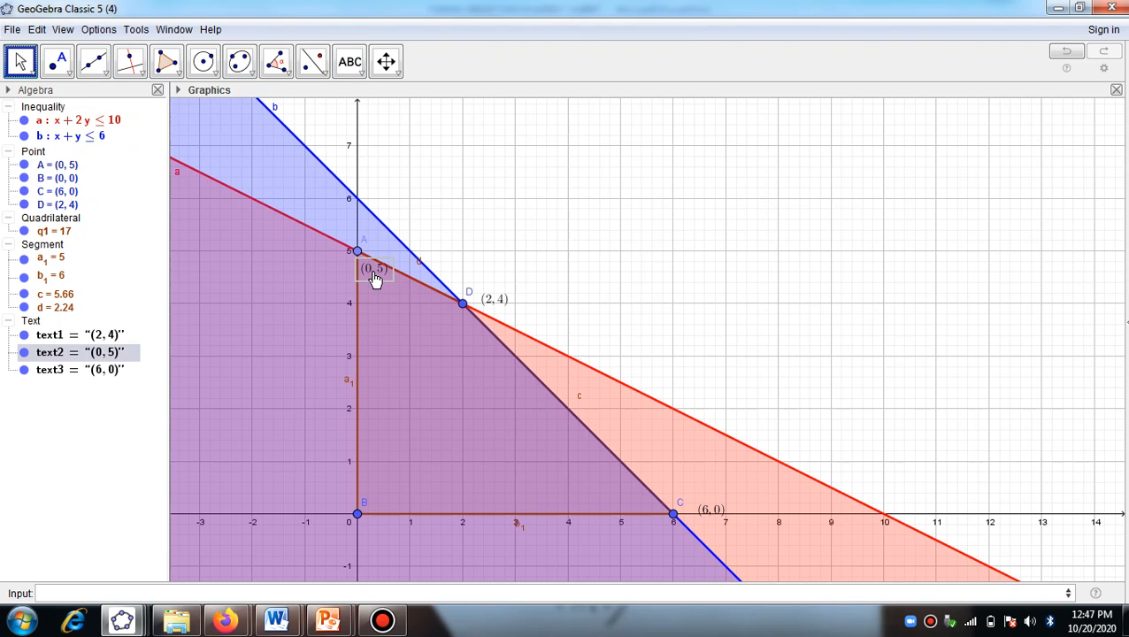
pyautogui.click(698, 506)
pyautogui.scroll(1, 759, 434)
pyautogui.scroll(1, 762, 442)
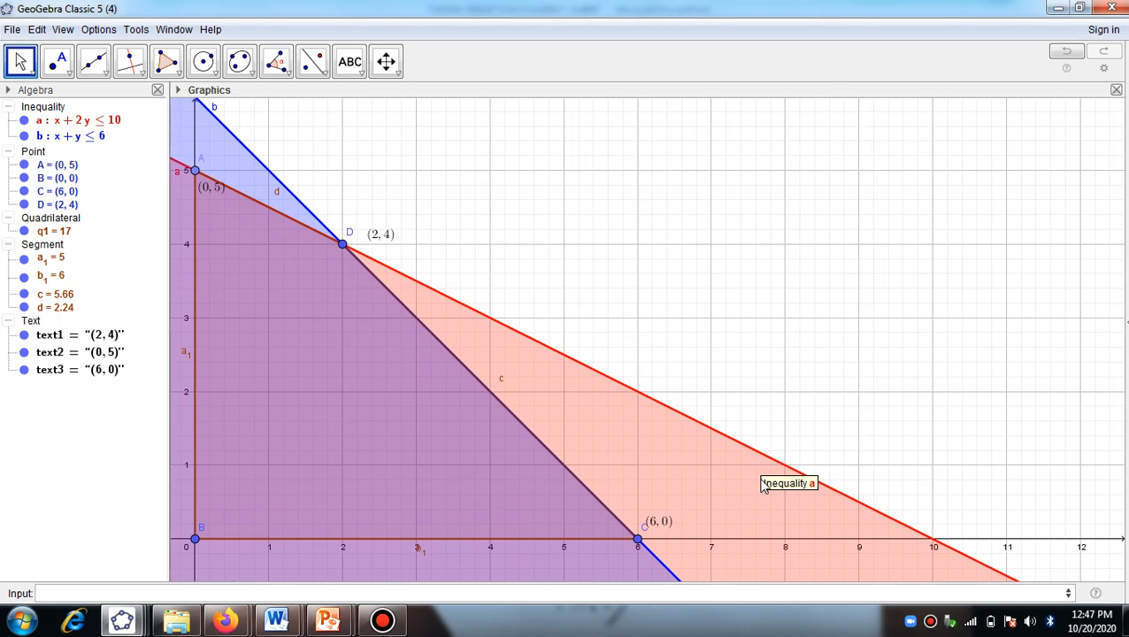
pyautogui.scroll(1, 760, 483)
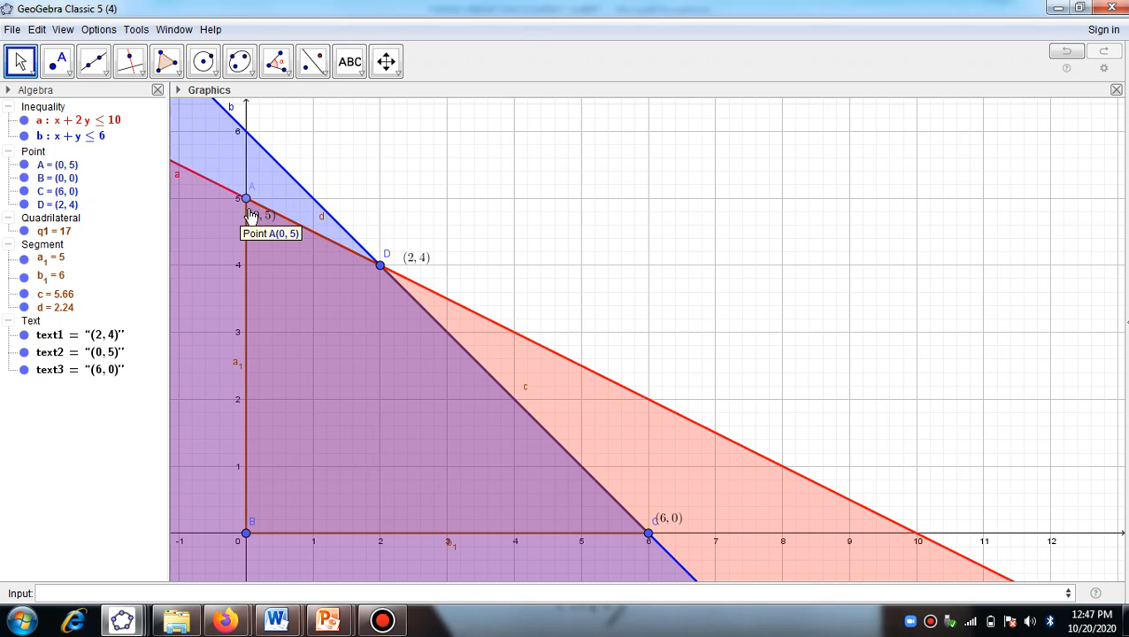
# Step: Switch to the PowerPoint presentation to check the worked solution and graph on slide 19, and return to the GeoGebra graph
pyautogui.moveTo(354, 610)
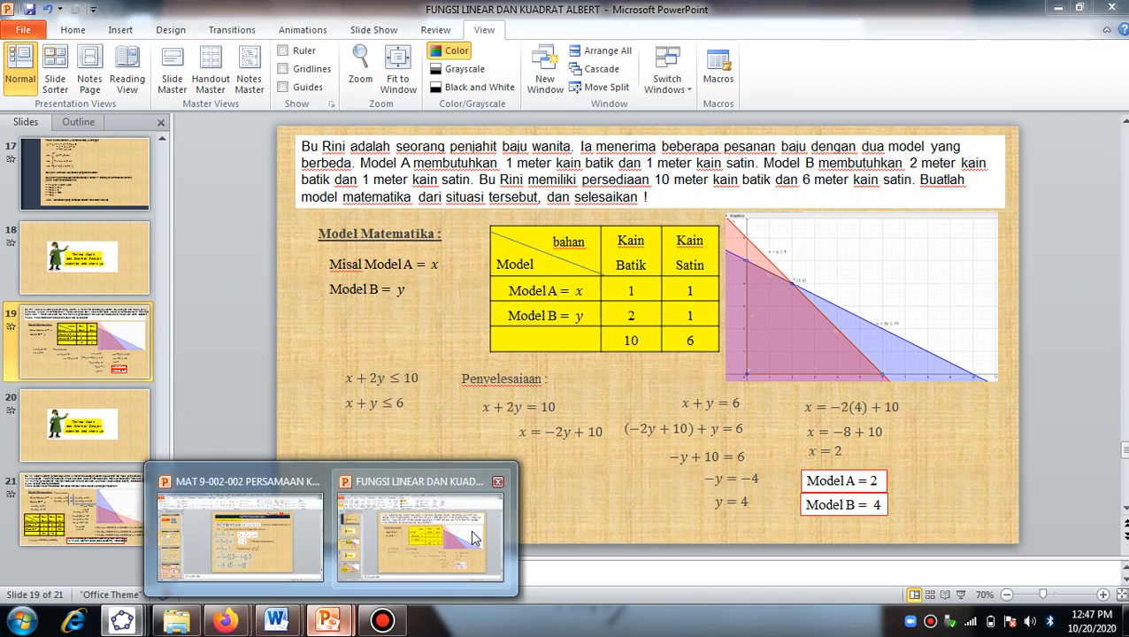
pyautogui.click(474, 537)
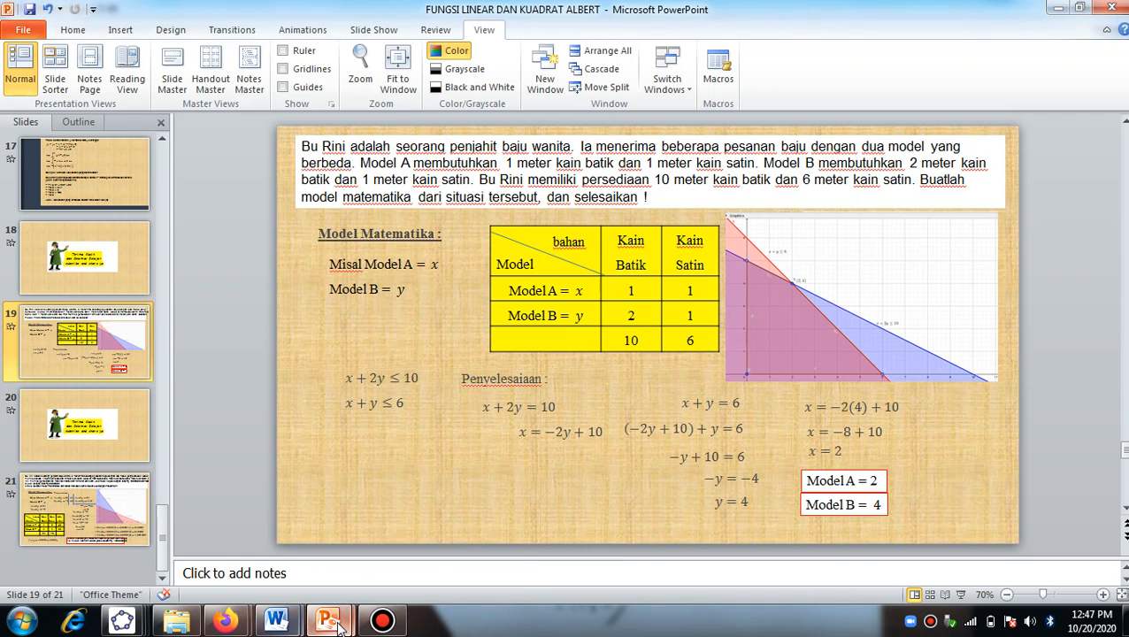
pyautogui.moveTo(276, 619)
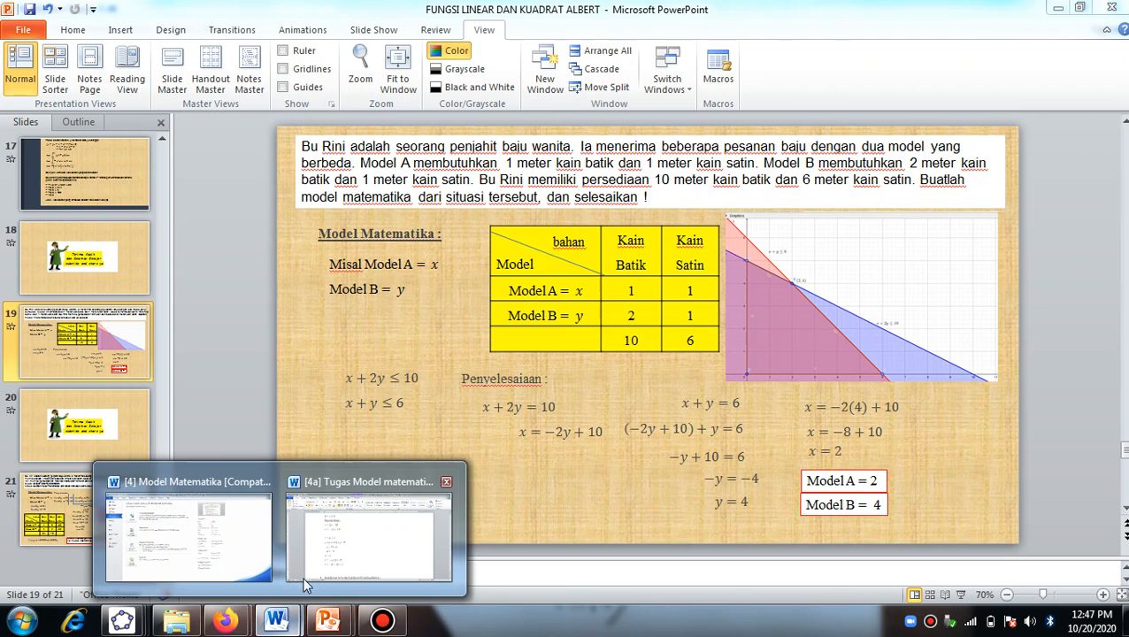
pyautogui.moveTo(328, 619)
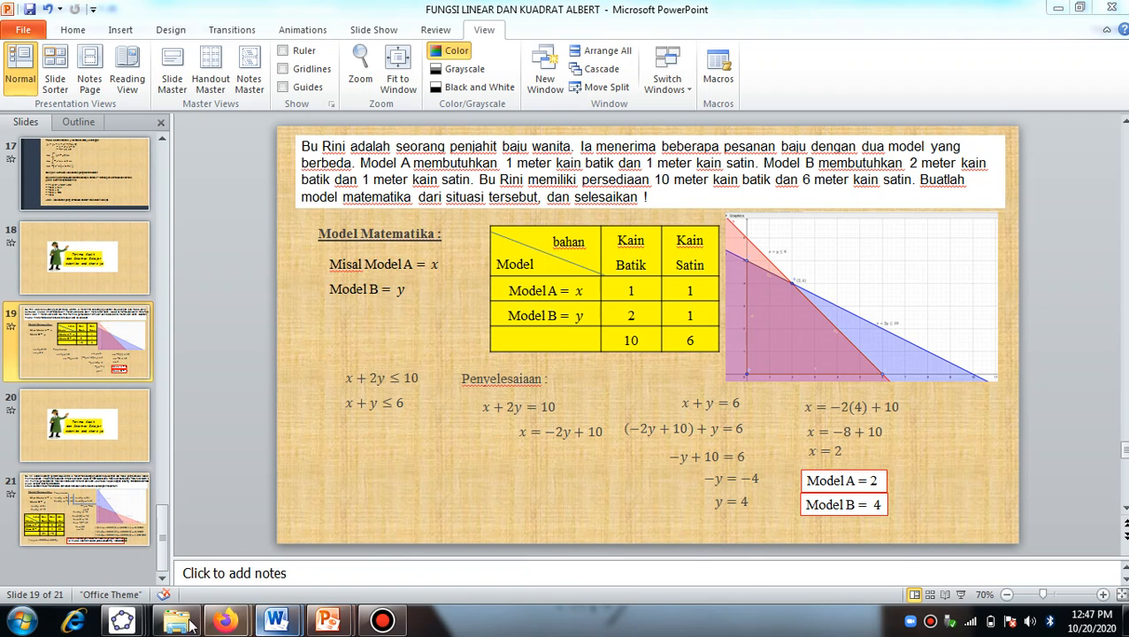
pyautogui.moveTo(122, 619)
pyautogui.click(612, 549)
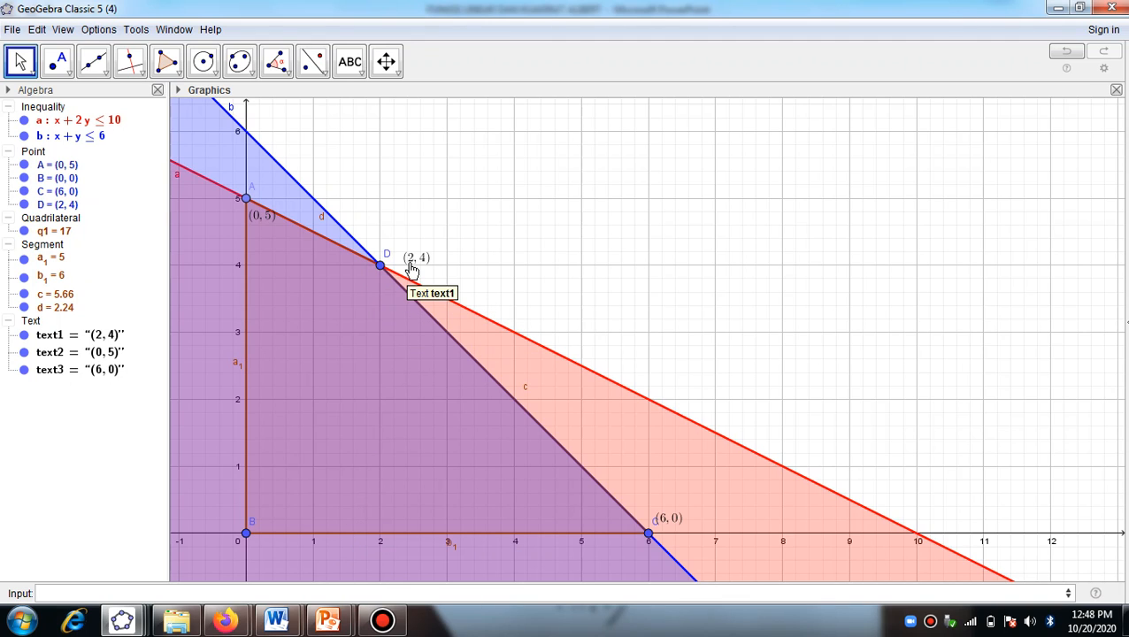
# Step: Switch to the PowerPoint presentation, start the slide show from slide 19 and exit it
pyautogui.moveTo(330, 624)
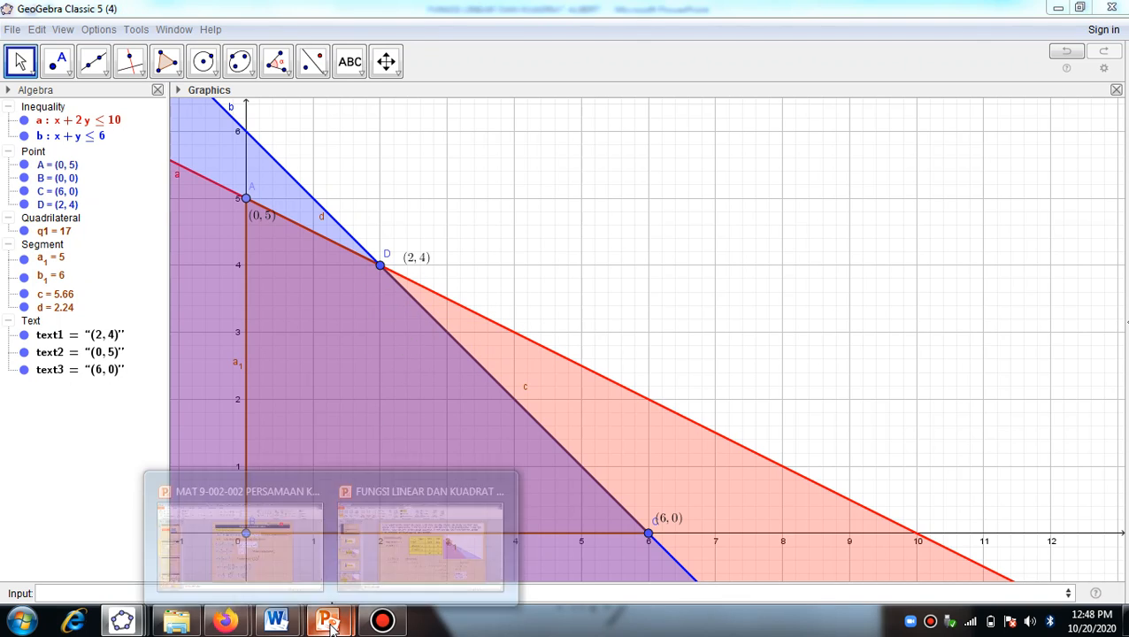
pyautogui.click(393, 563)
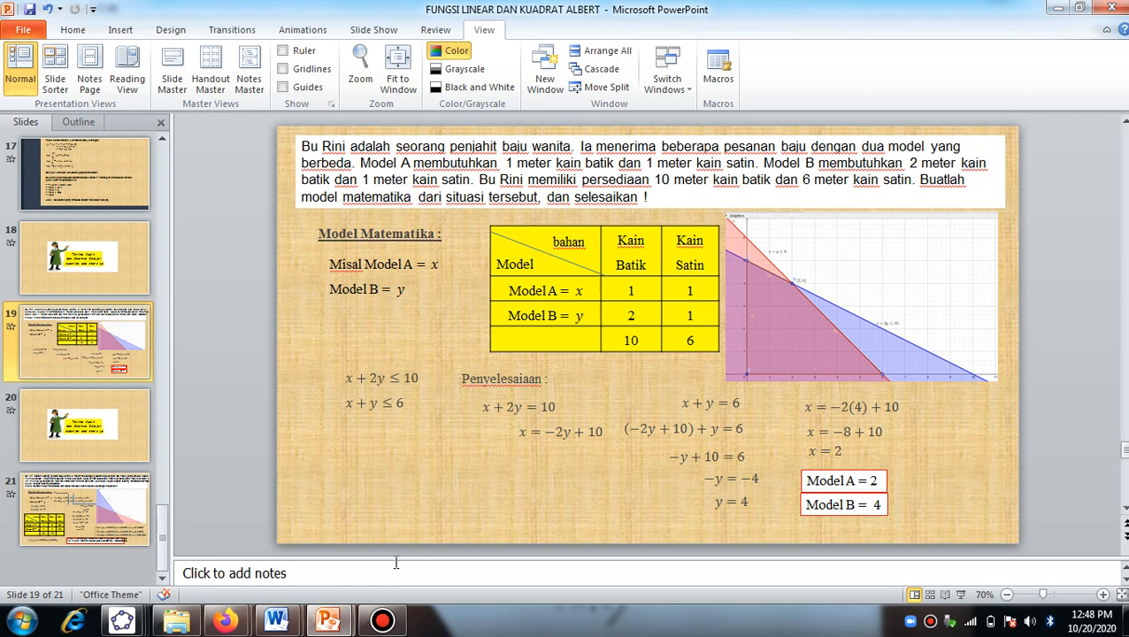
pyautogui.click(961, 595)
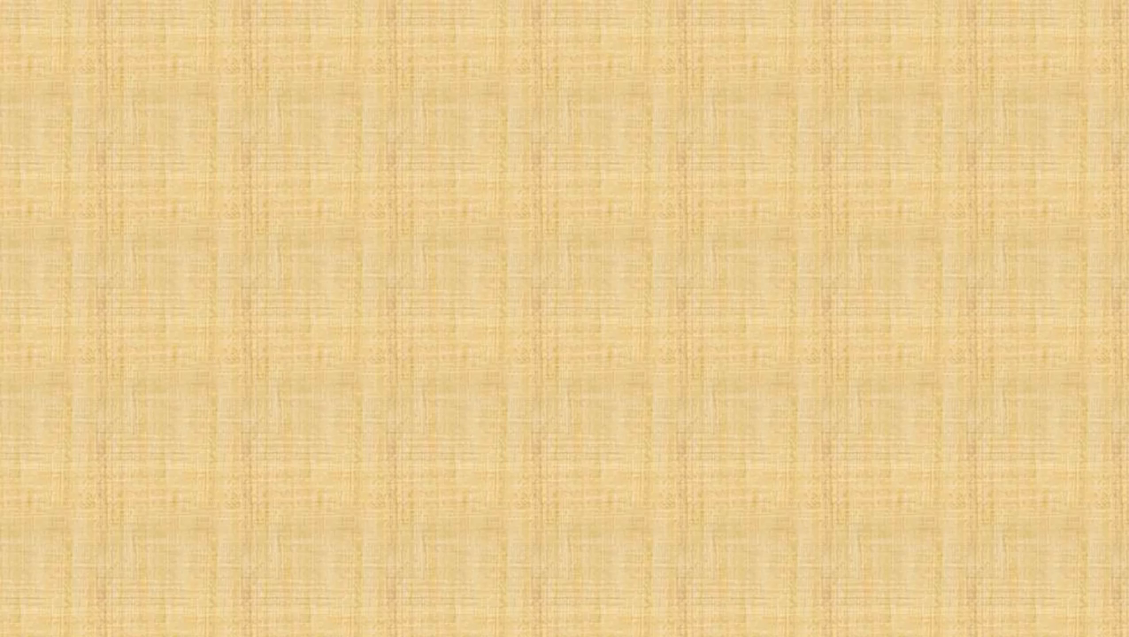
pyautogui.press('Escape')
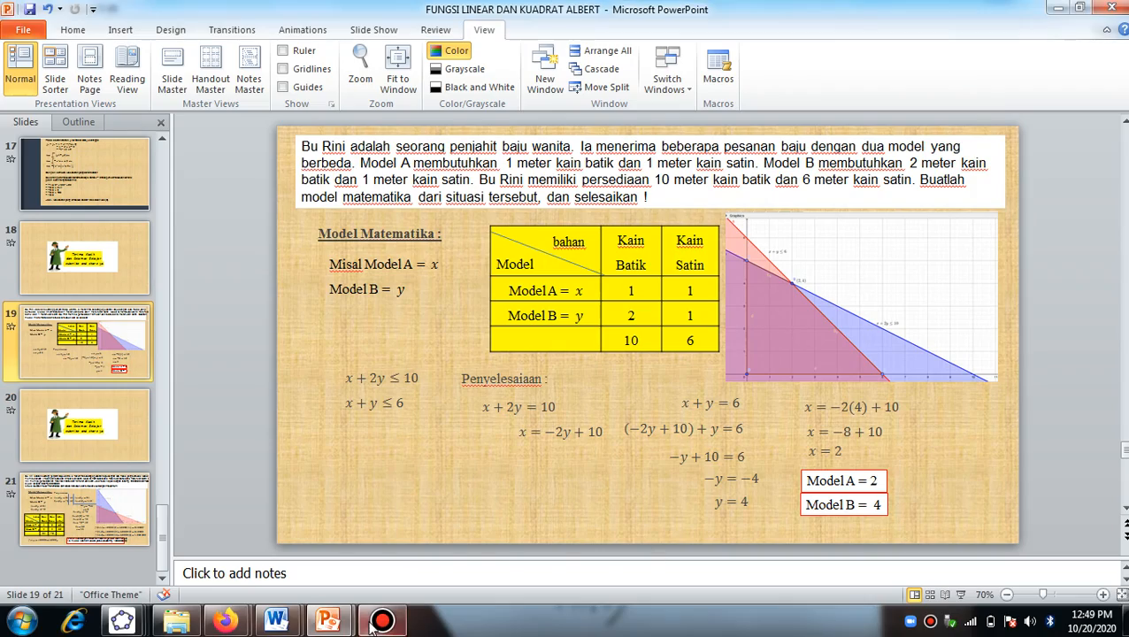
pyautogui.moveTo(375, 624)
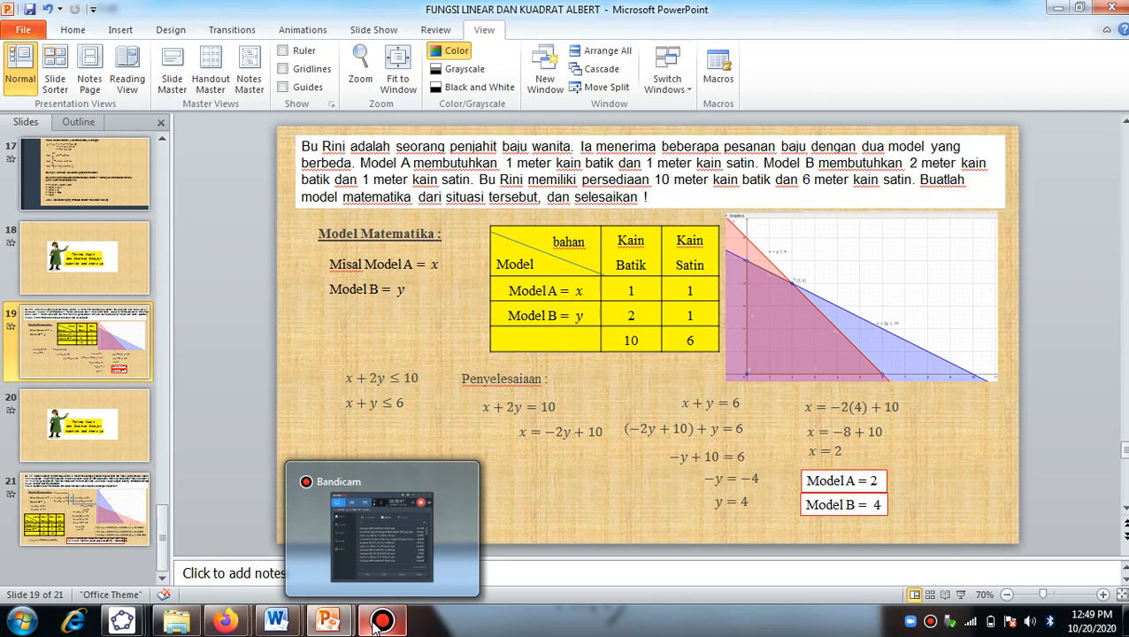
pyautogui.click(379, 623)
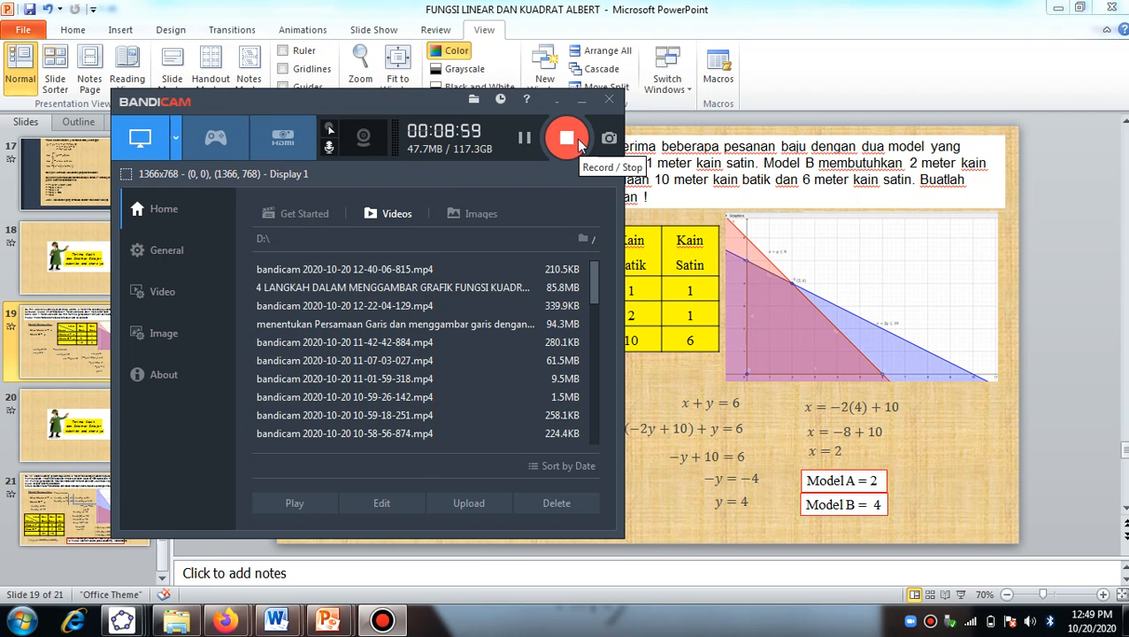